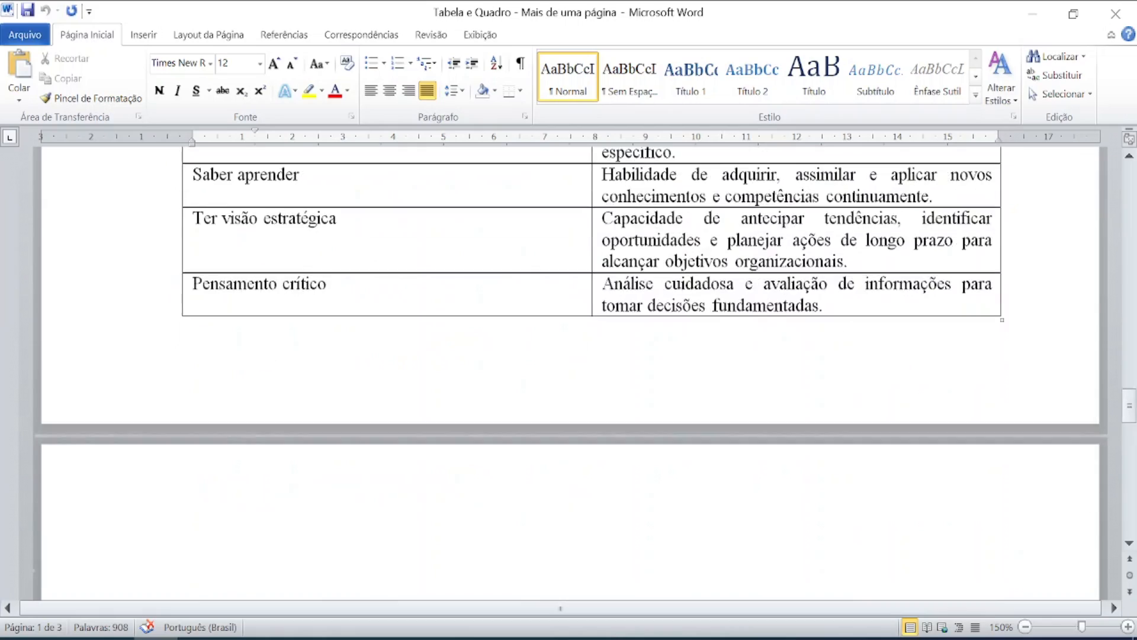
Step: Examine how Tabela 1 splits between the end of the first page and the start of the second page
click(545, 402)
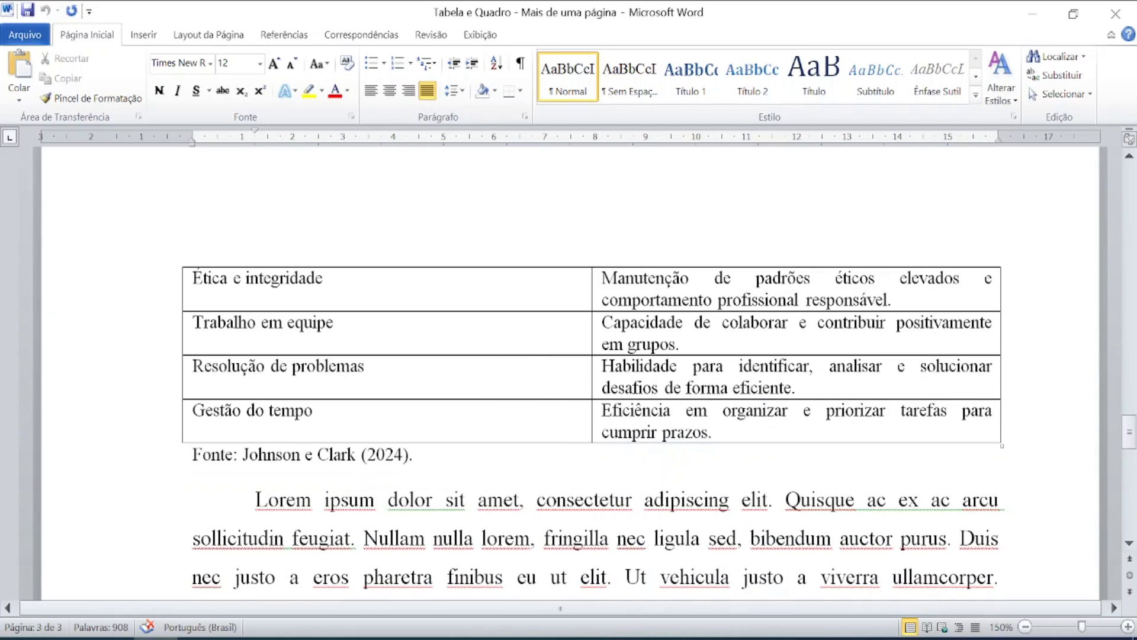
scroll(545, 402, up, 10)
scroll(586, 373, up, 8)
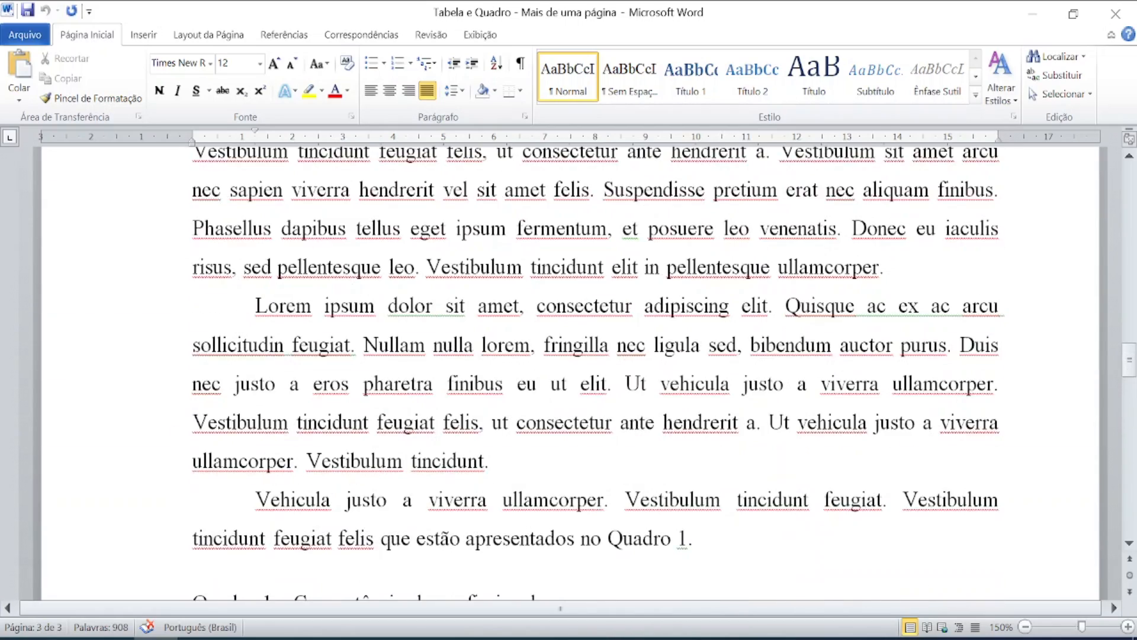
scroll(487, 334, up, 10)
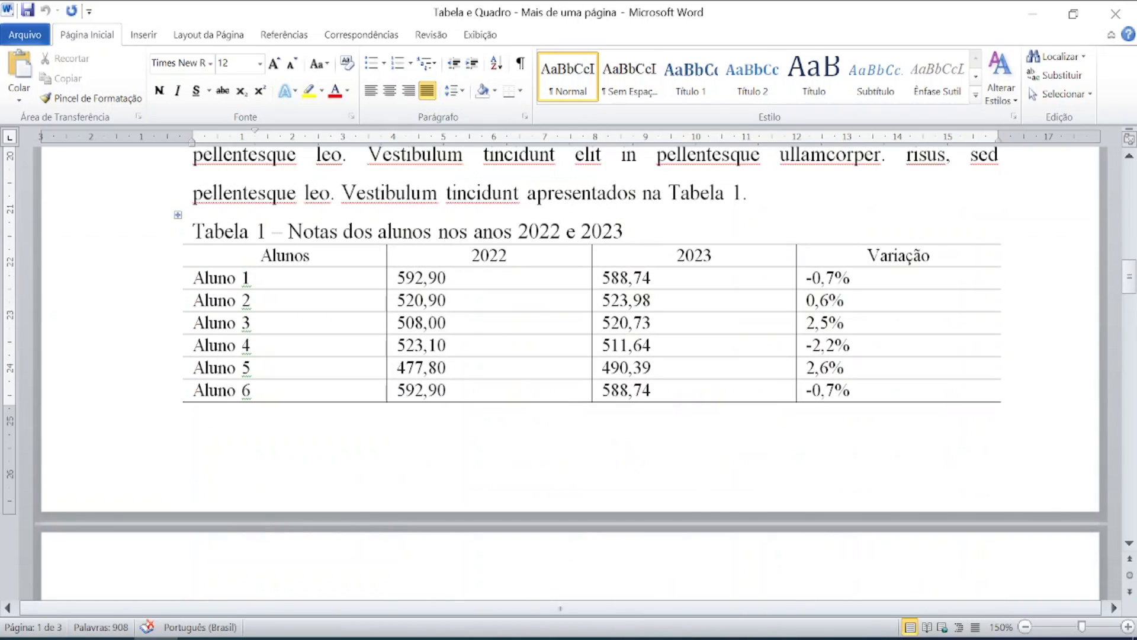
key(ctrl)
key(ctrl)
key(ctrl)
key(ctrl)
key(ctrl)
key(ctrl)
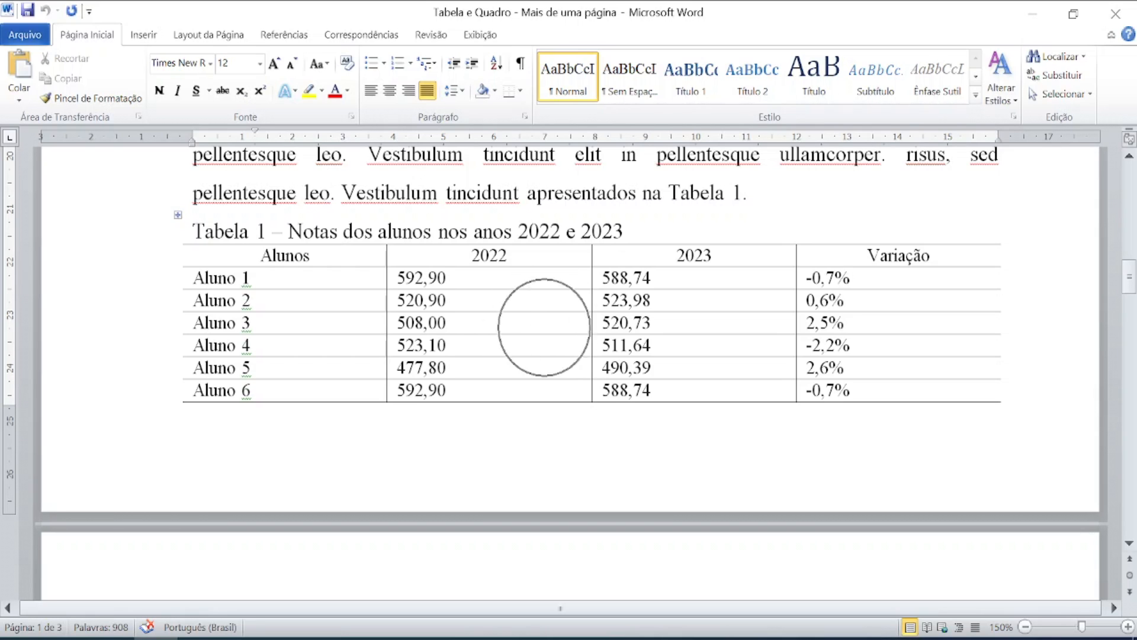
key(ctrl)
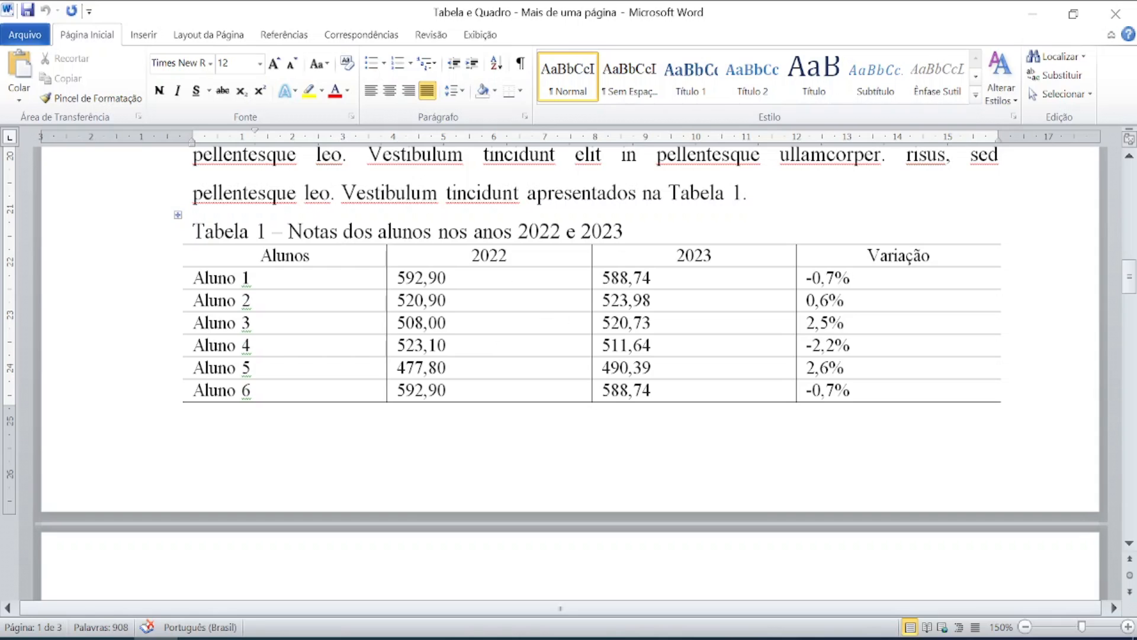
key(ctrl)
key(ctrl)
scroll(709, 306, down, 5)
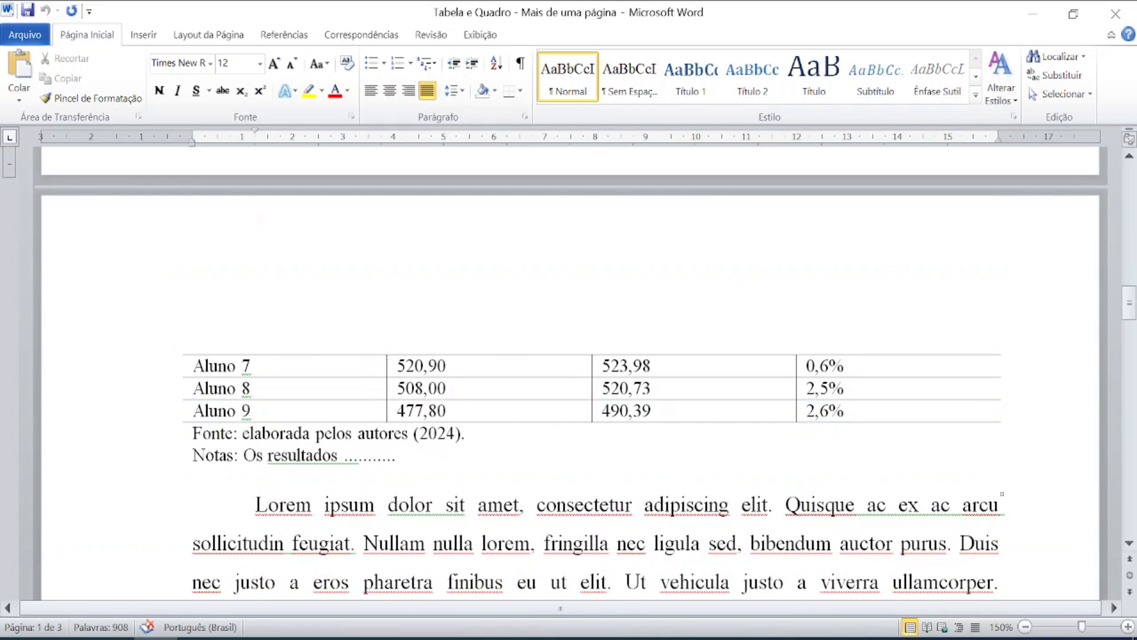
key(ctrl)
key(ctrl)
key(ctrl)
key(ctrl)
key(ctrl)
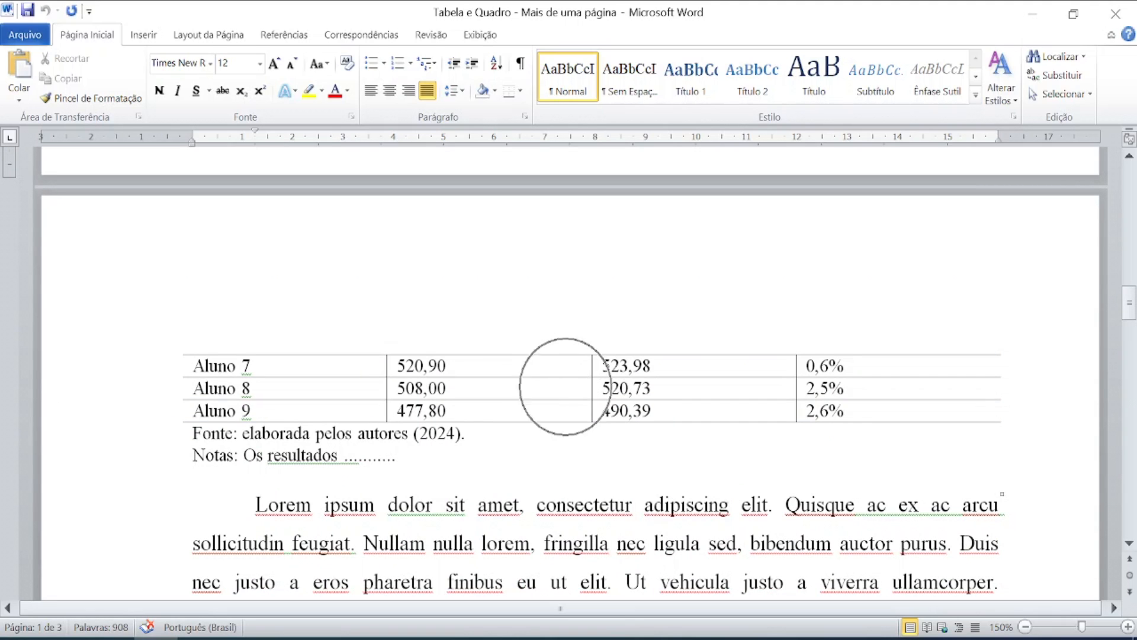
key(ctrl)
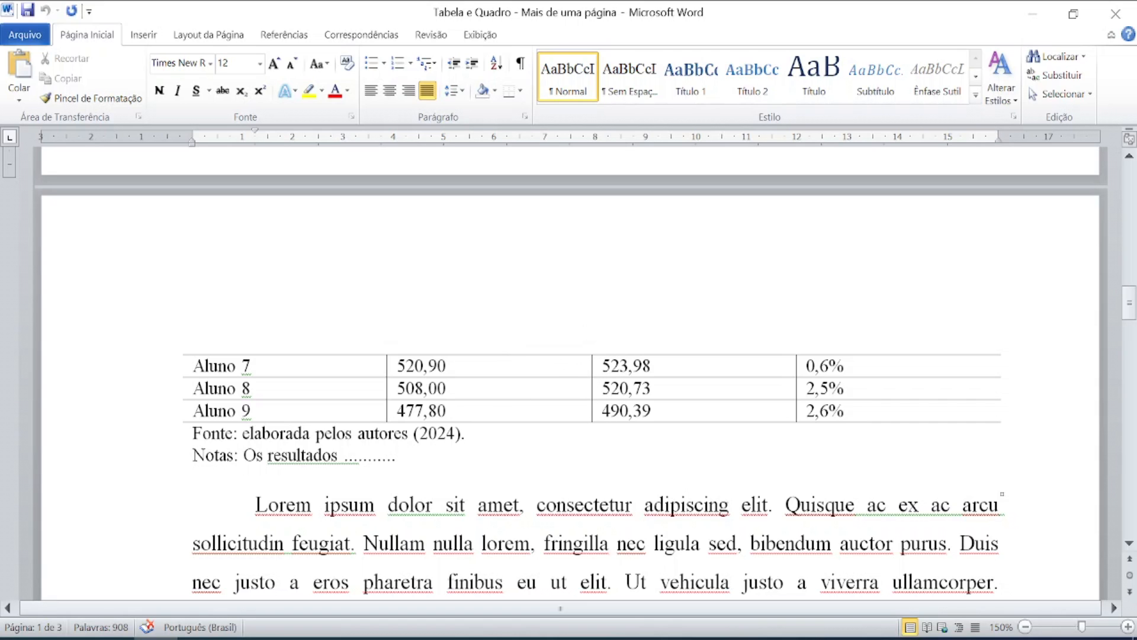
Step: Add a right-aligned line reading "(continua)" between the Tabela 1 caption and its header row
scroll(565, 385, up, 10)
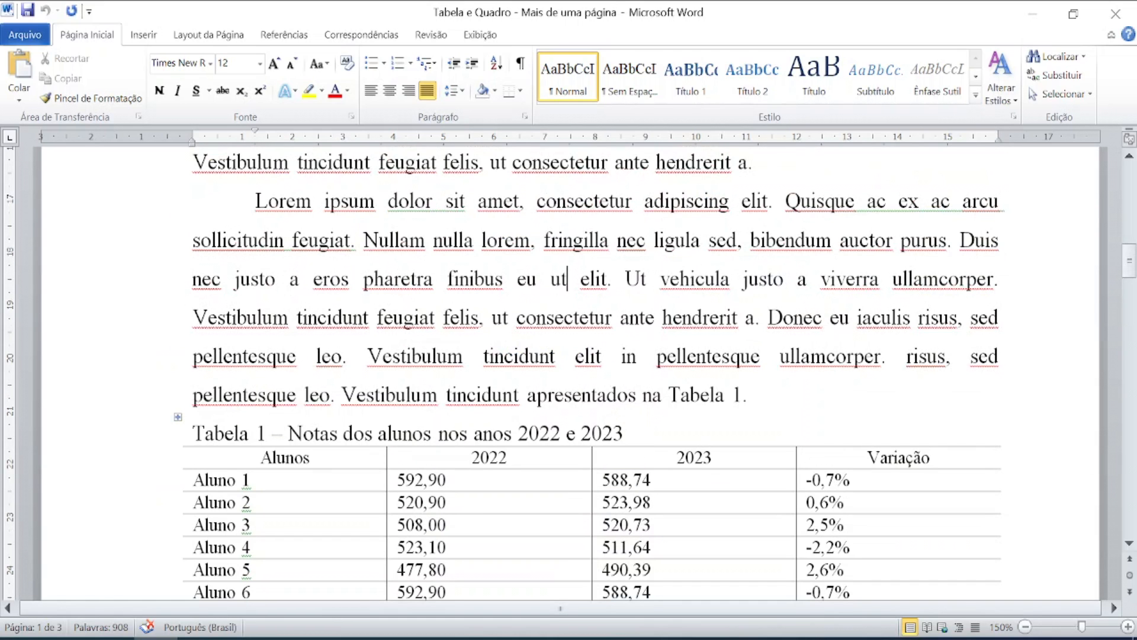
click(625, 433)
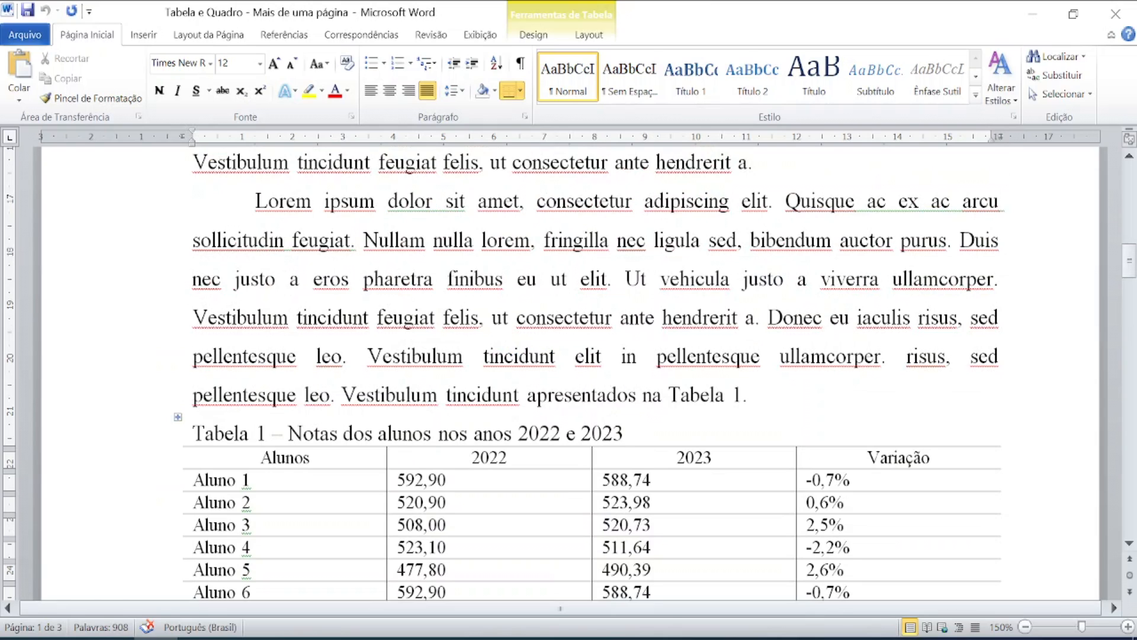
key(Return)
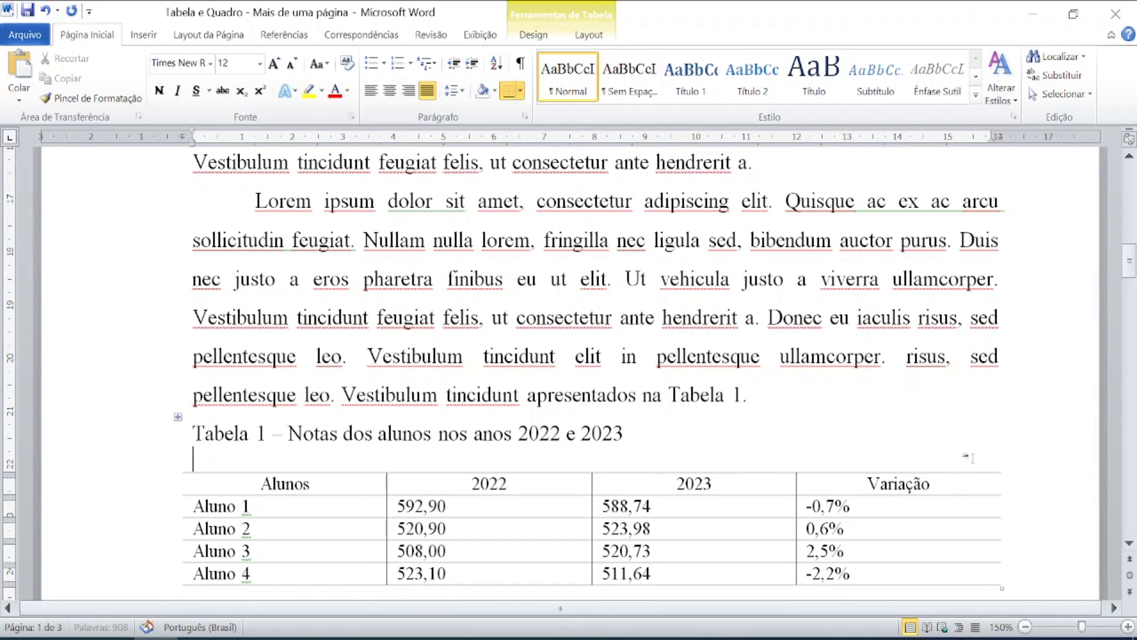
click(409, 92)
key(ctrl)
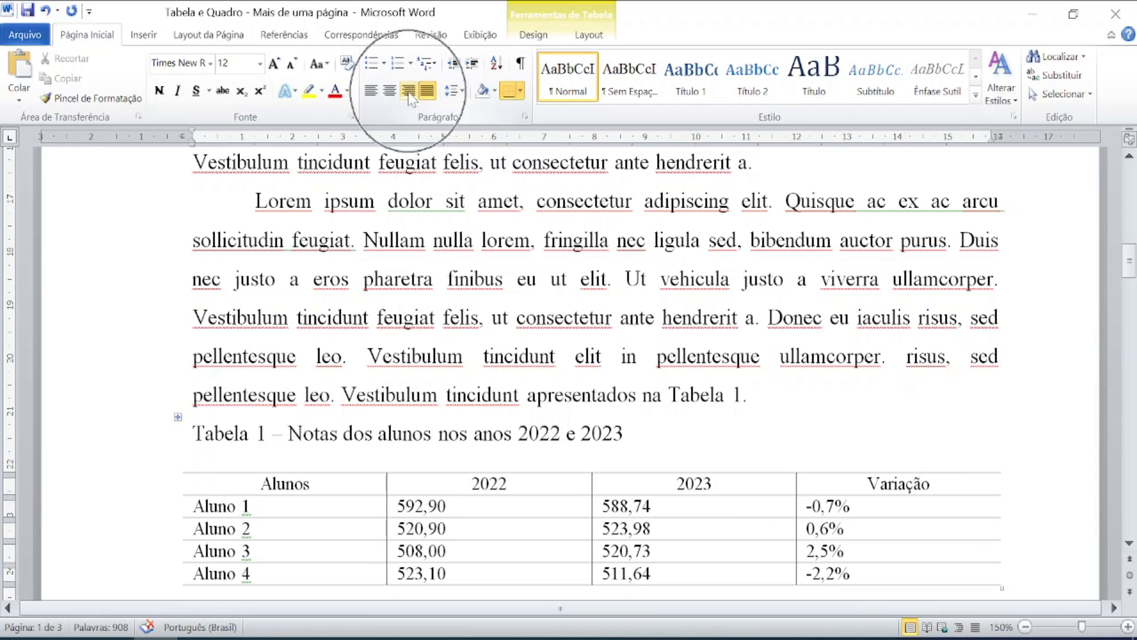
click(409, 92)
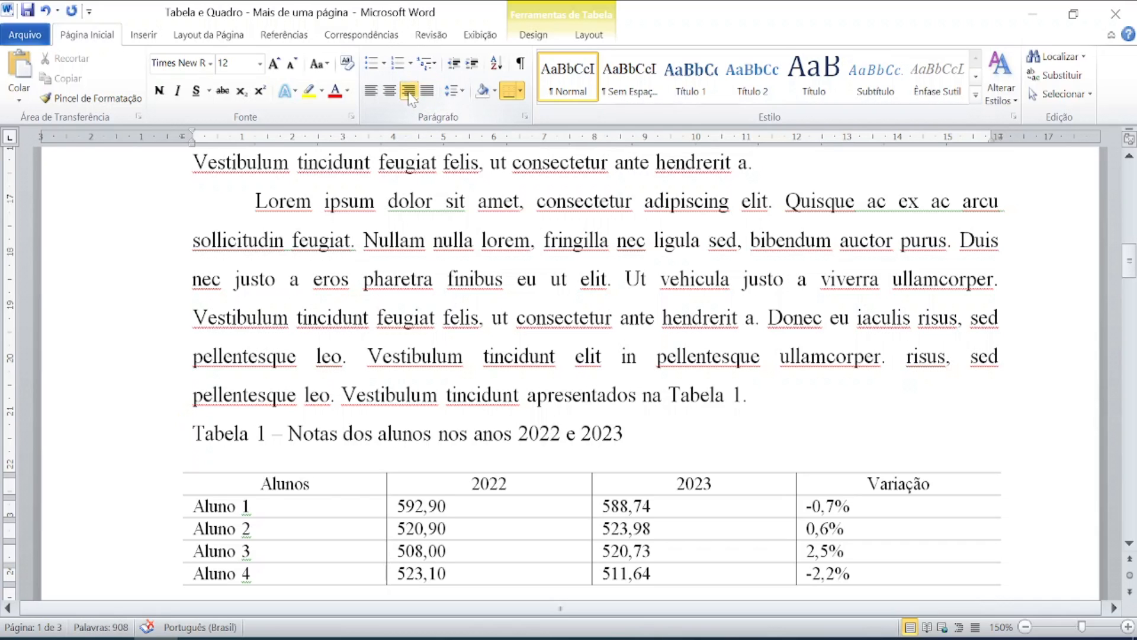
text((cont)
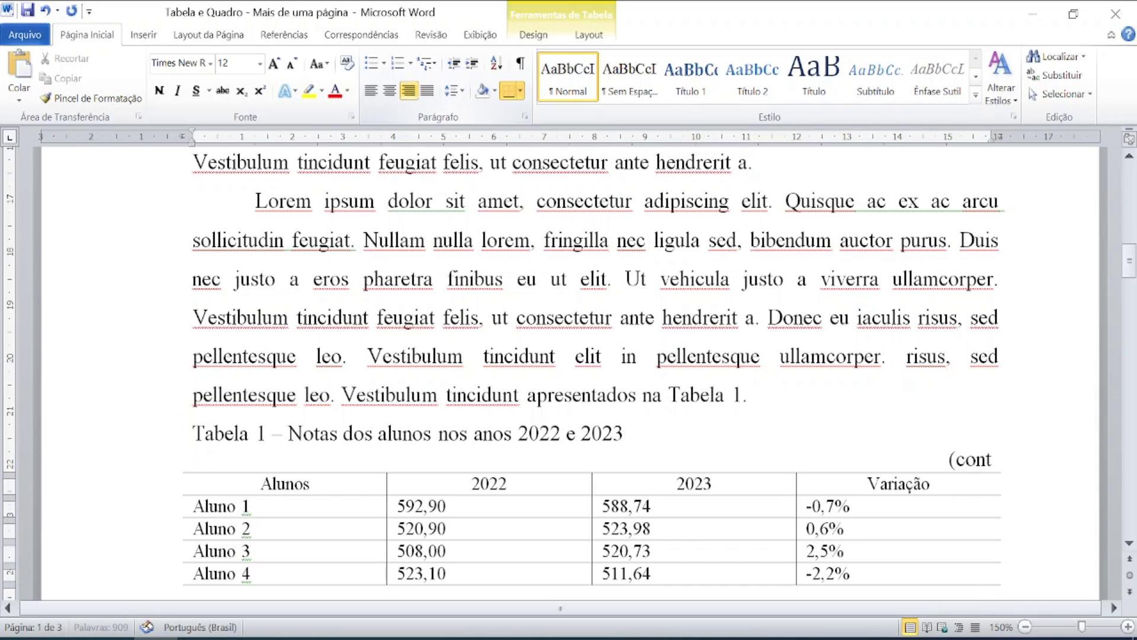
text(inua))
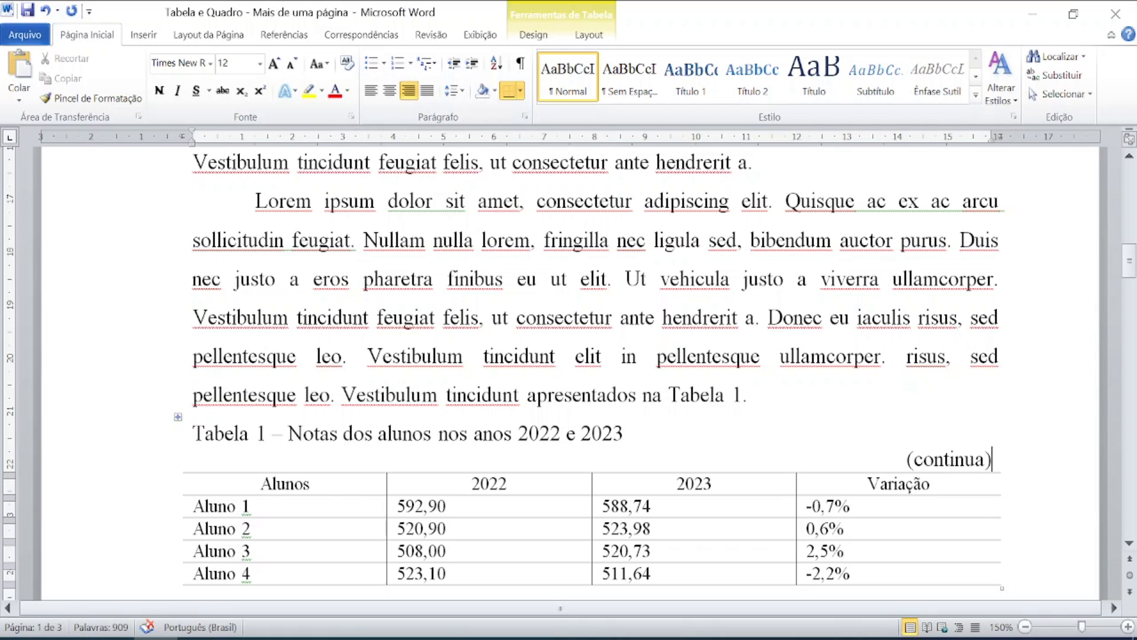
Step: Set the font size of the "(continua)" text above Tabela 1 to 10
drag(907, 459, 992, 460)
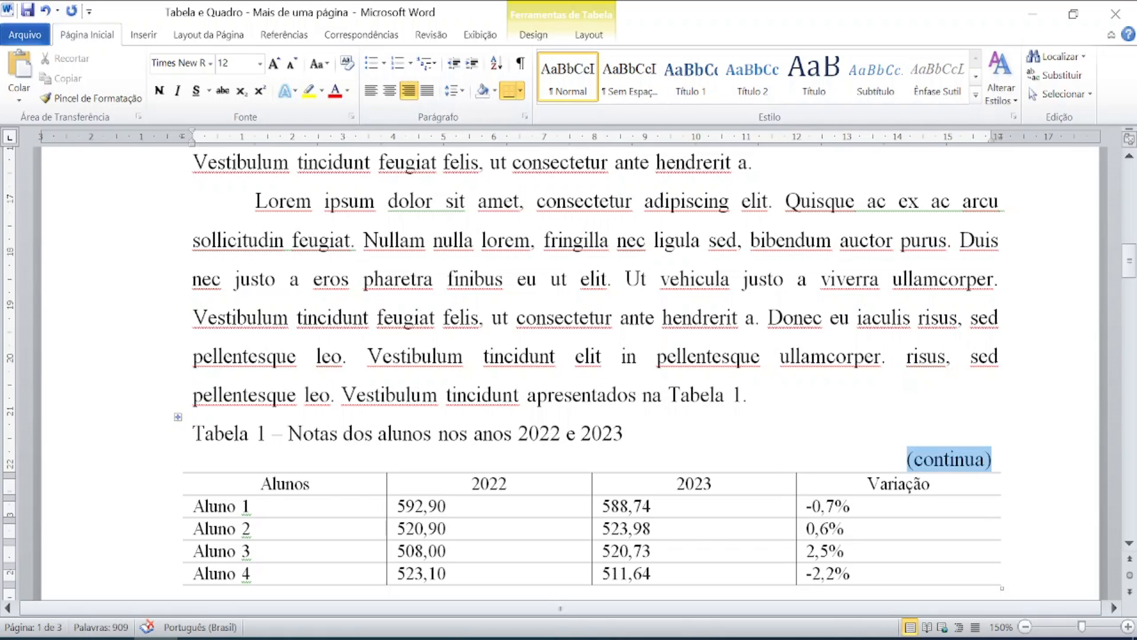
click(259, 63)
click(231, 115)
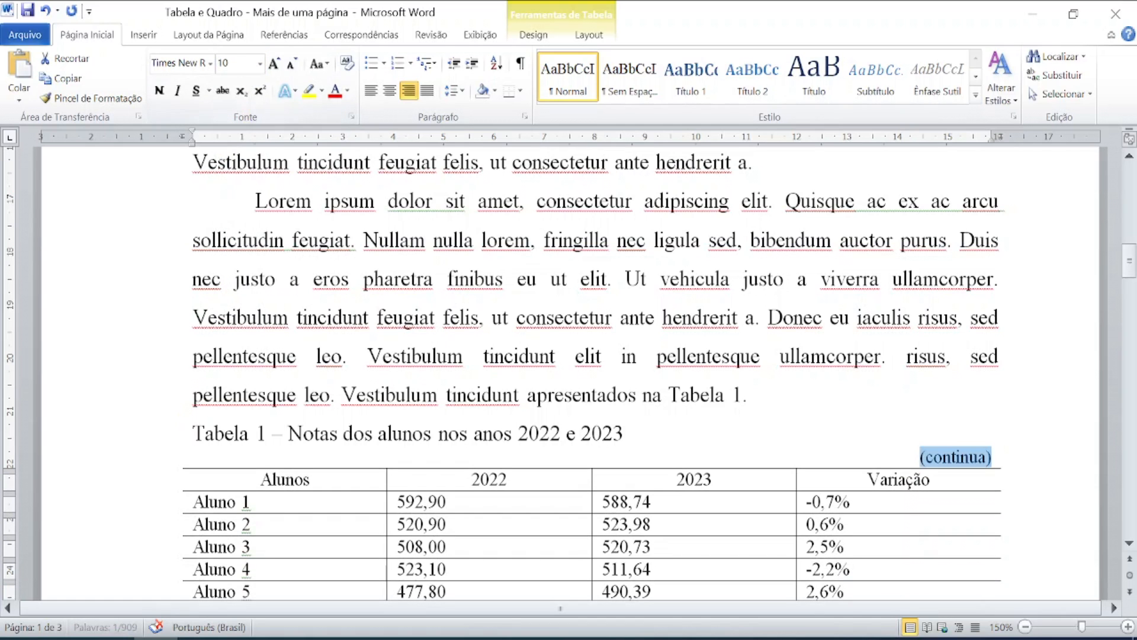
click(879, 459)
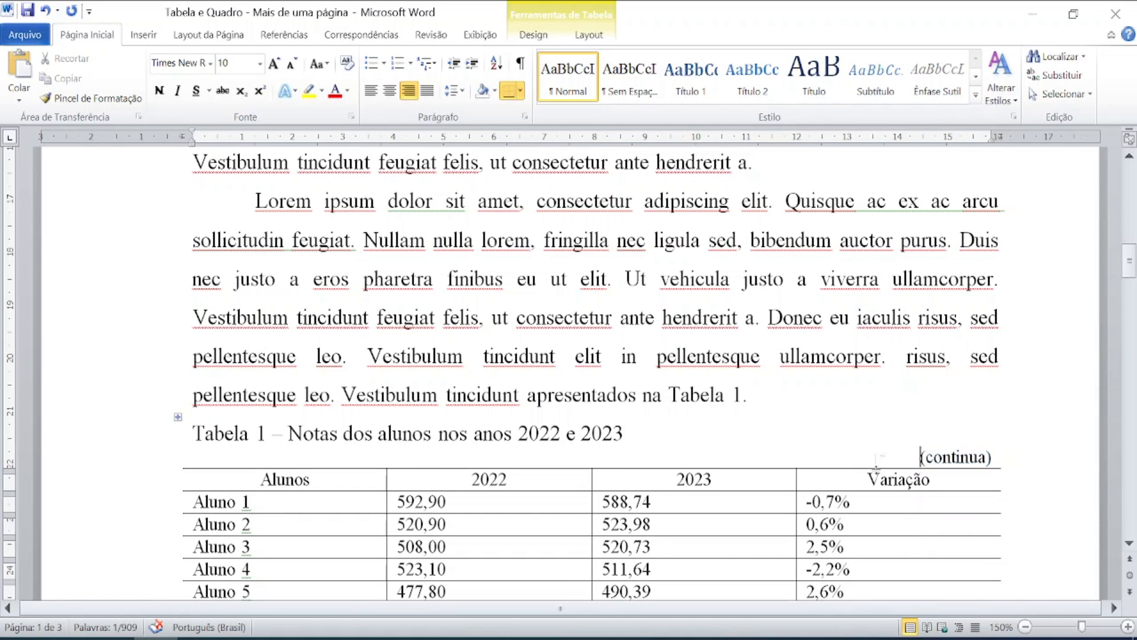
Step: Insert two blank rows in Tabela 1 between the Aluno 5 and Aluno 6 rows
scroll(880, 460, down, 2)
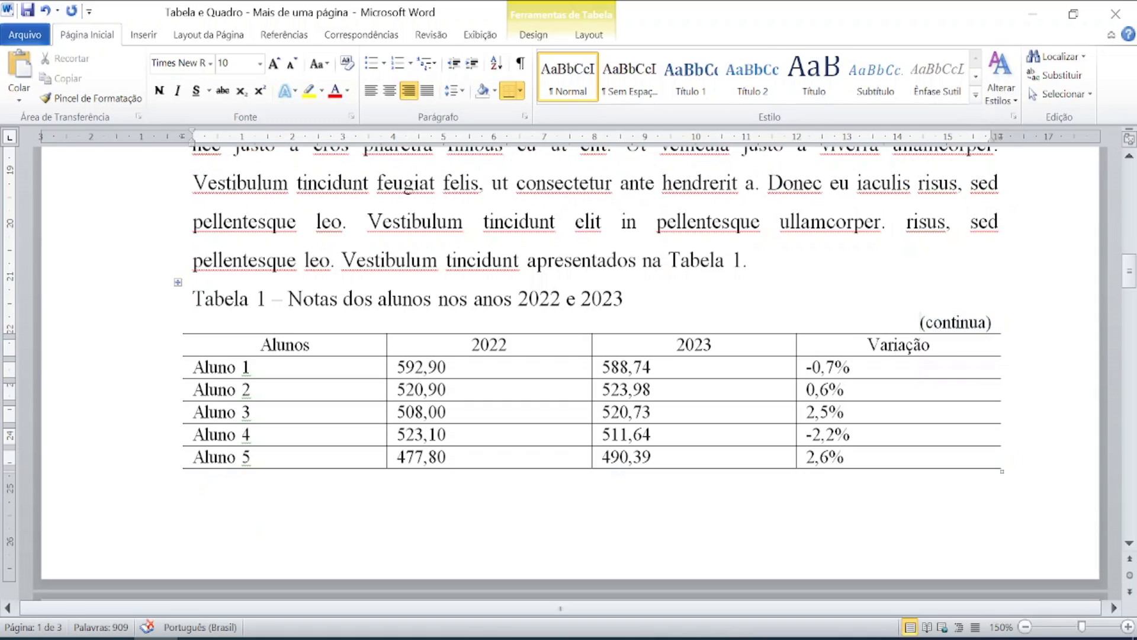
click(1002, 455)
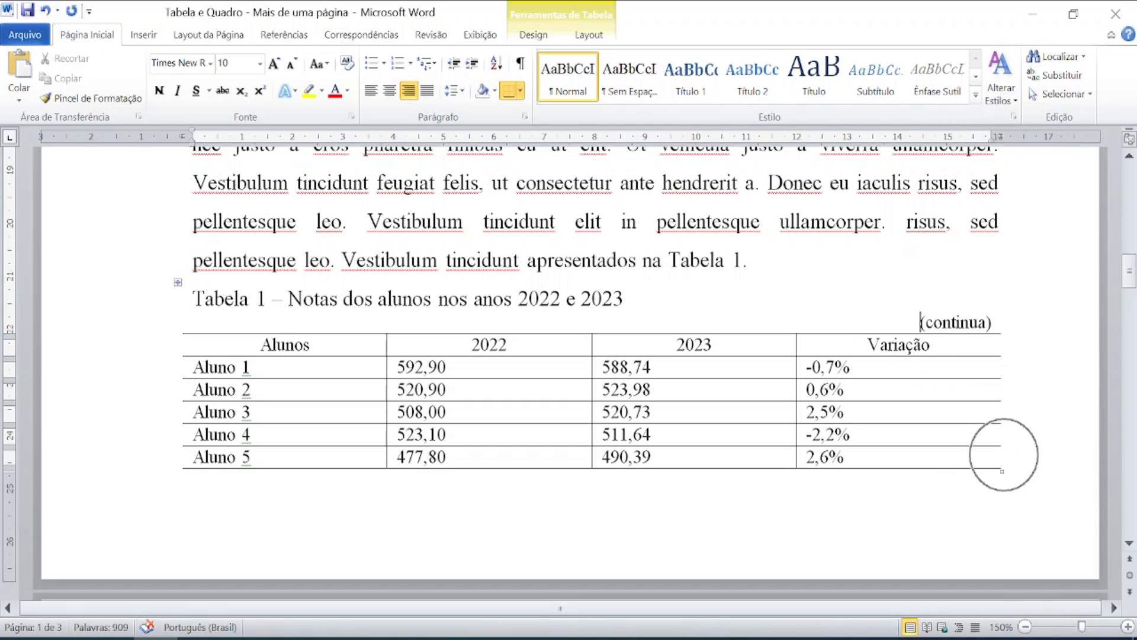
click(1009, 461)
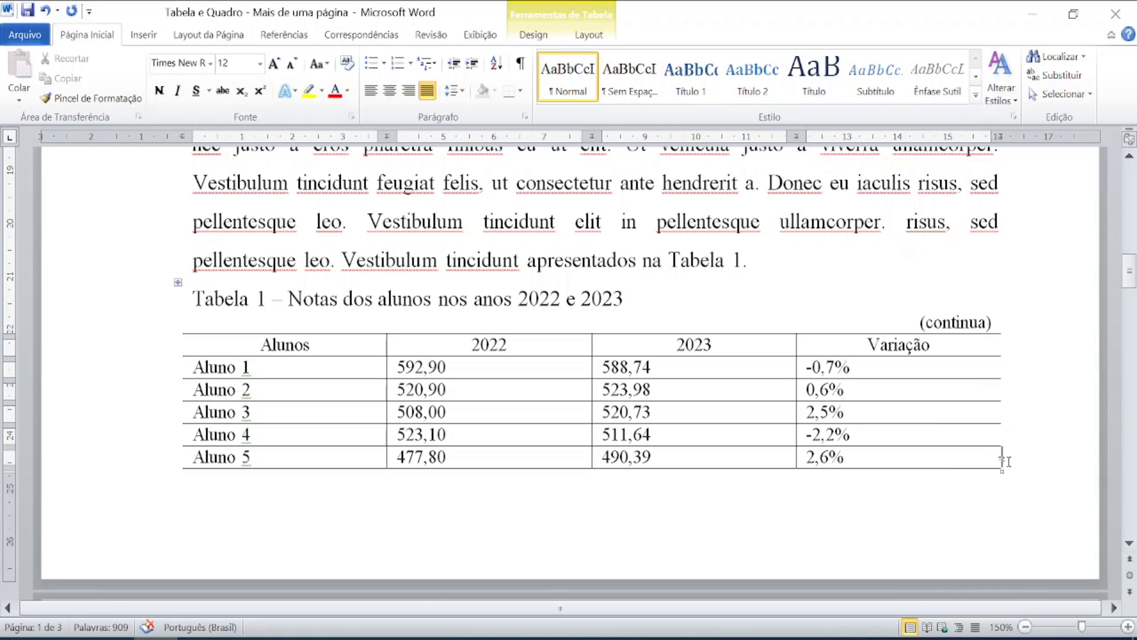
key(Return)
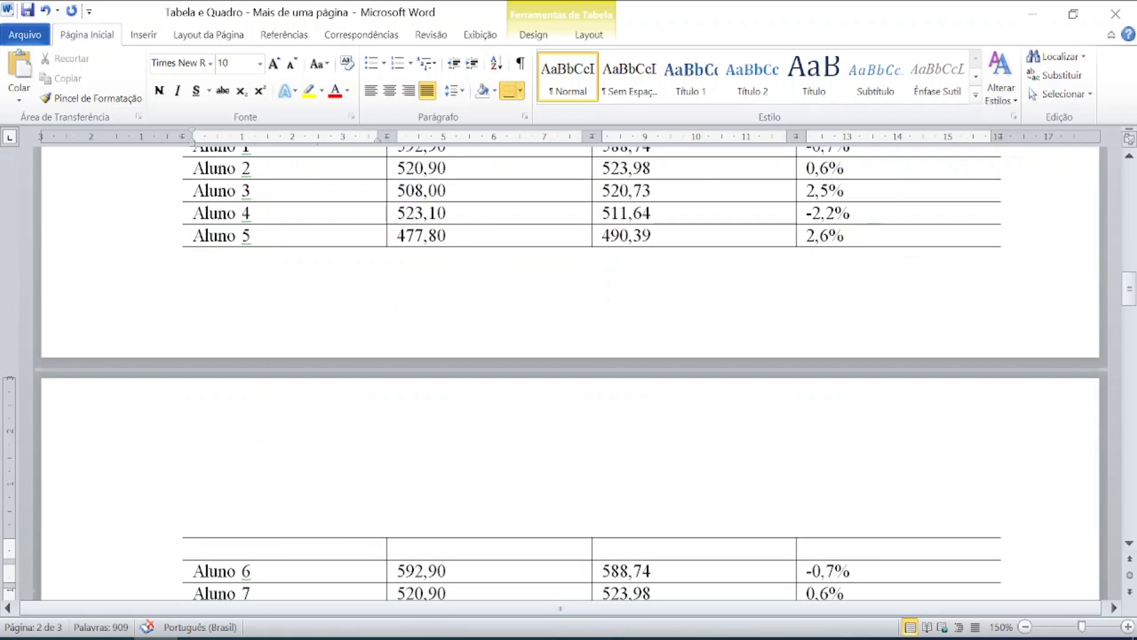
click(1001, 547)
click(1001, 546)
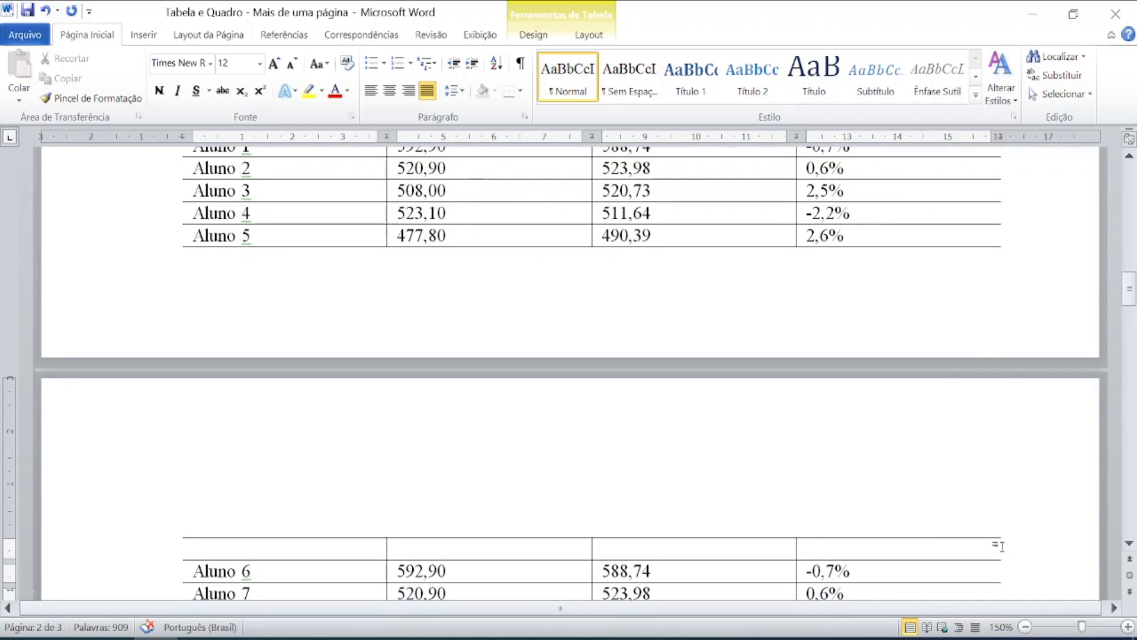
key(Return)
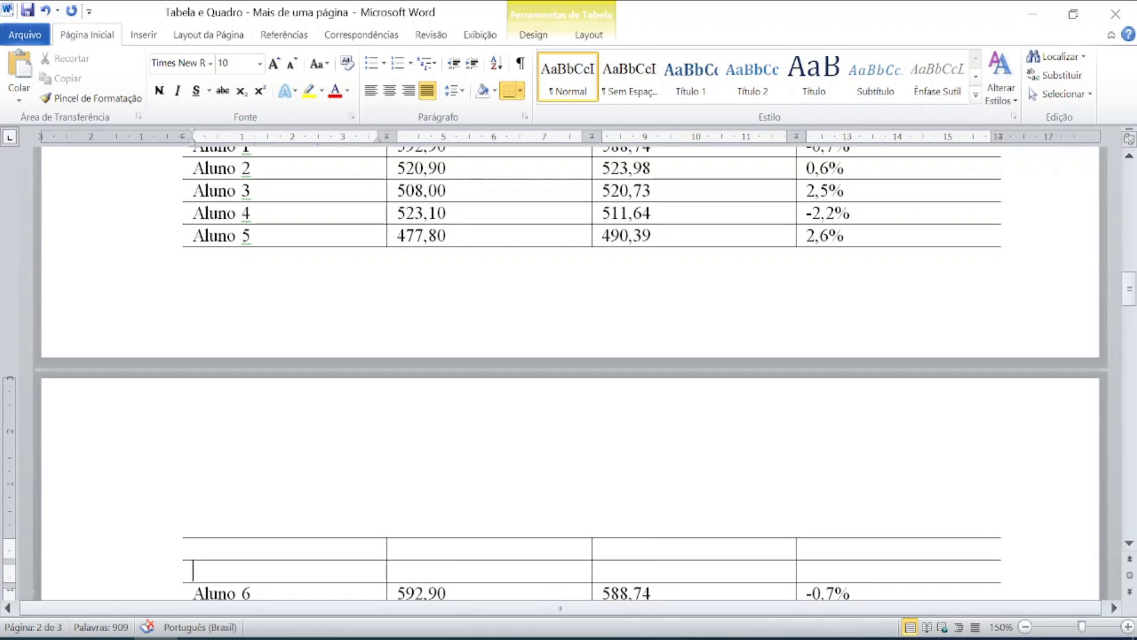
Step: Enter "(conclusão)" in the last cell of the first blank row on the second page and right-align it
click(584, 563)
scroll(568, 373, down, 3)
scroll(568, 373, down, 1)
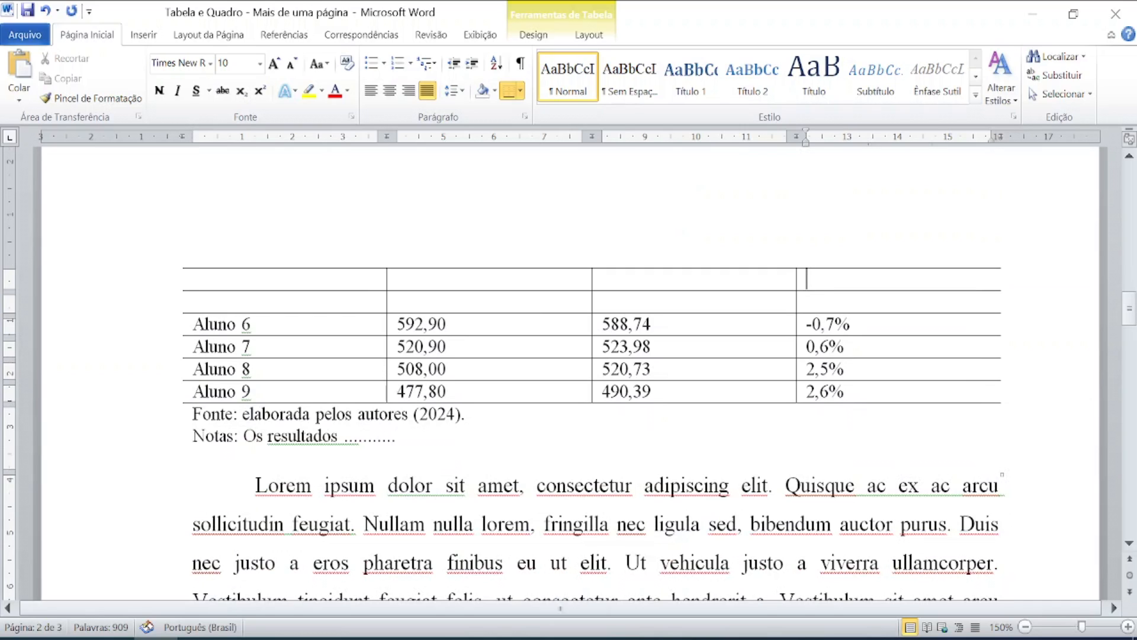
text((conclusão)
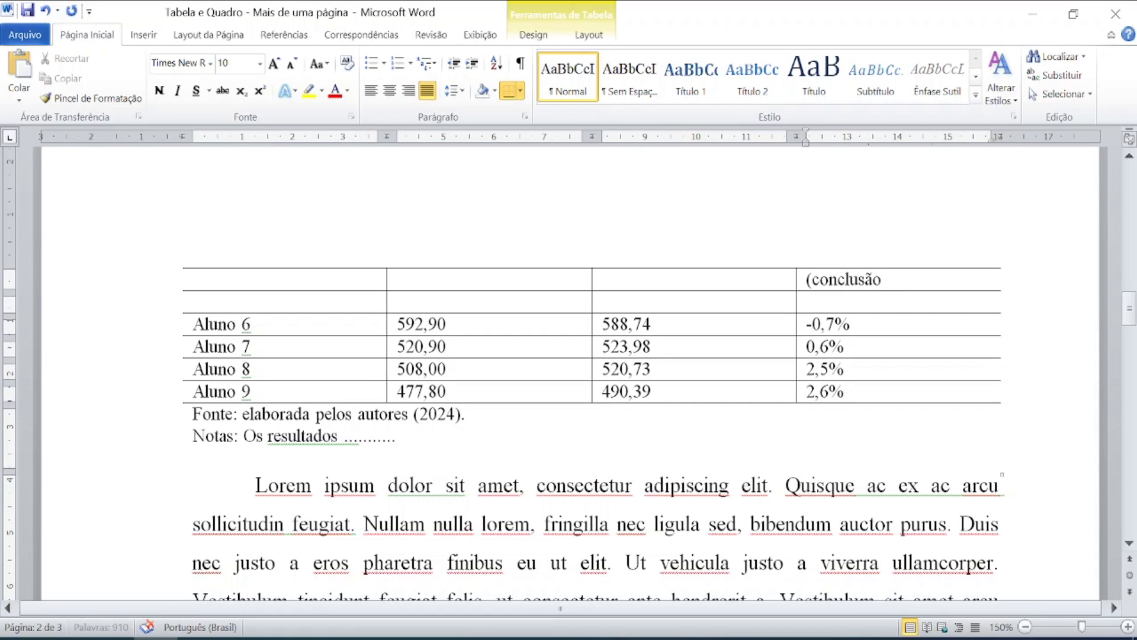
text())
drag(806, 279, 888, 279)
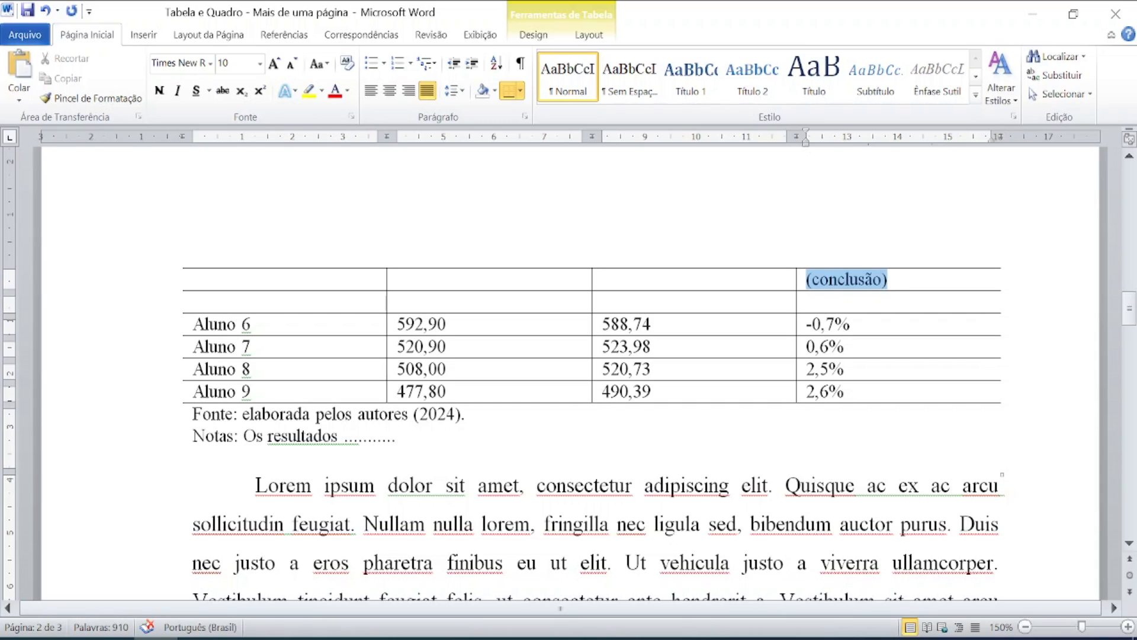
click(409, 91)
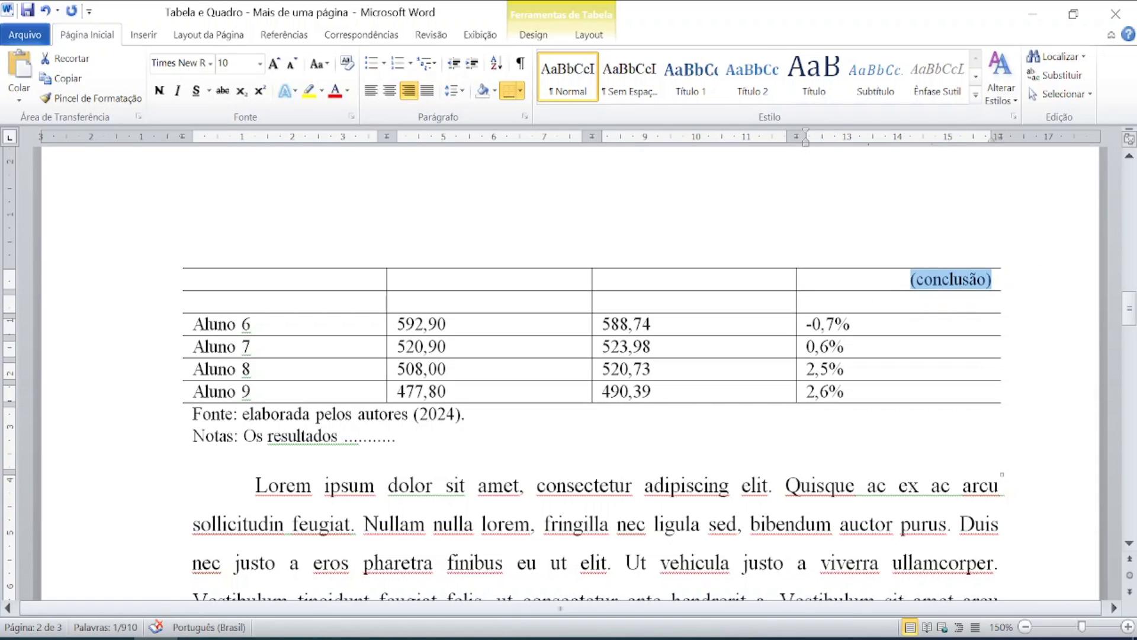
click(243, 66)
scroll(592, 374, down, 2)
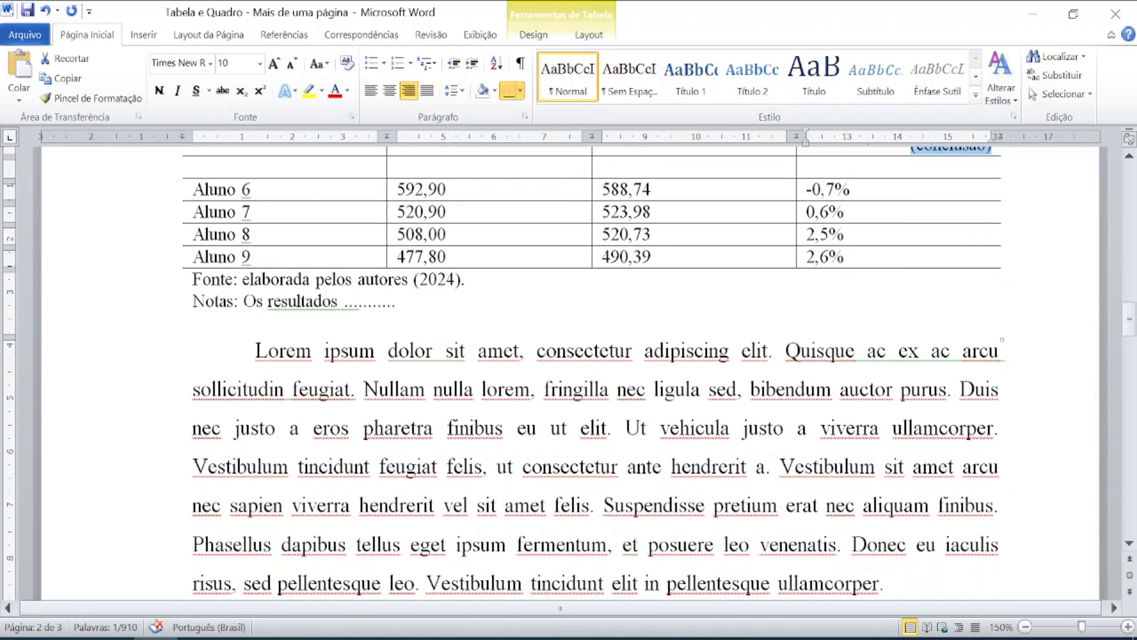
scroll(592, 374, down, 1)
scroll(592, 373, down, 2)
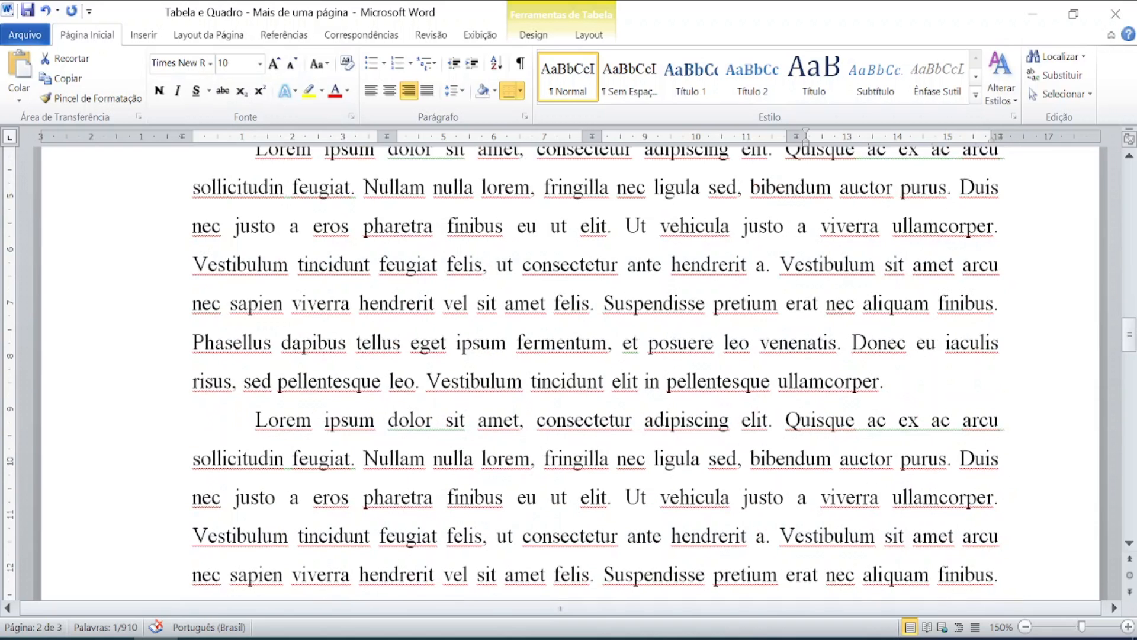
scroll(593, 374, up, 6)
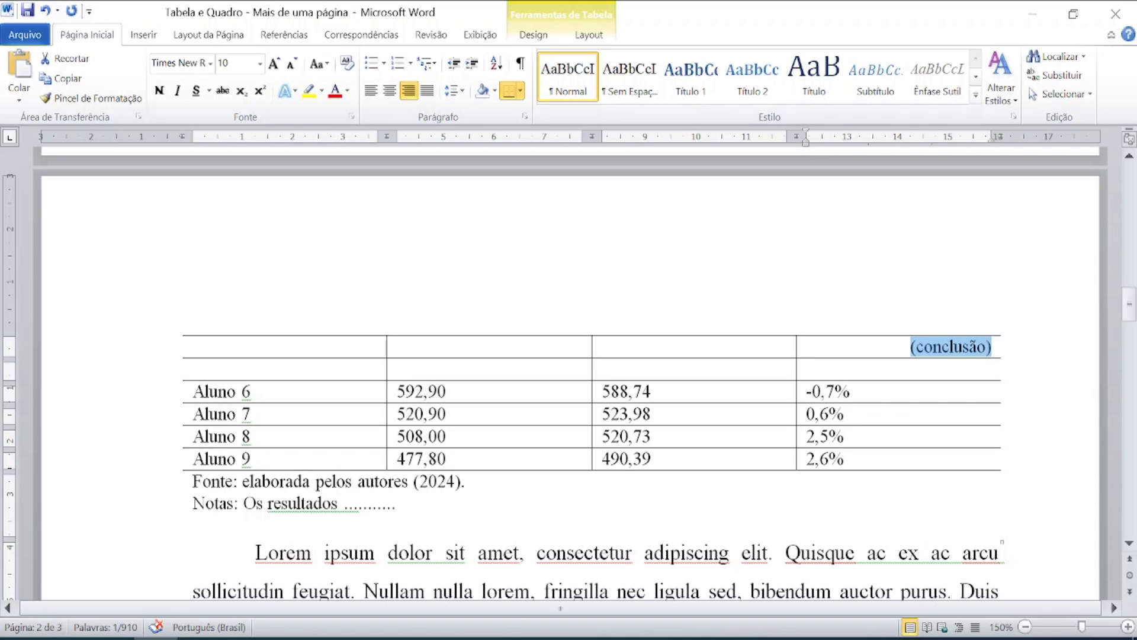
Step: Copy the Tabela 1 header row (Alunos, 2022, 2023, Variação) into the blank row above Aluno 6 on the second page
drag(392, 371, 642, 377)
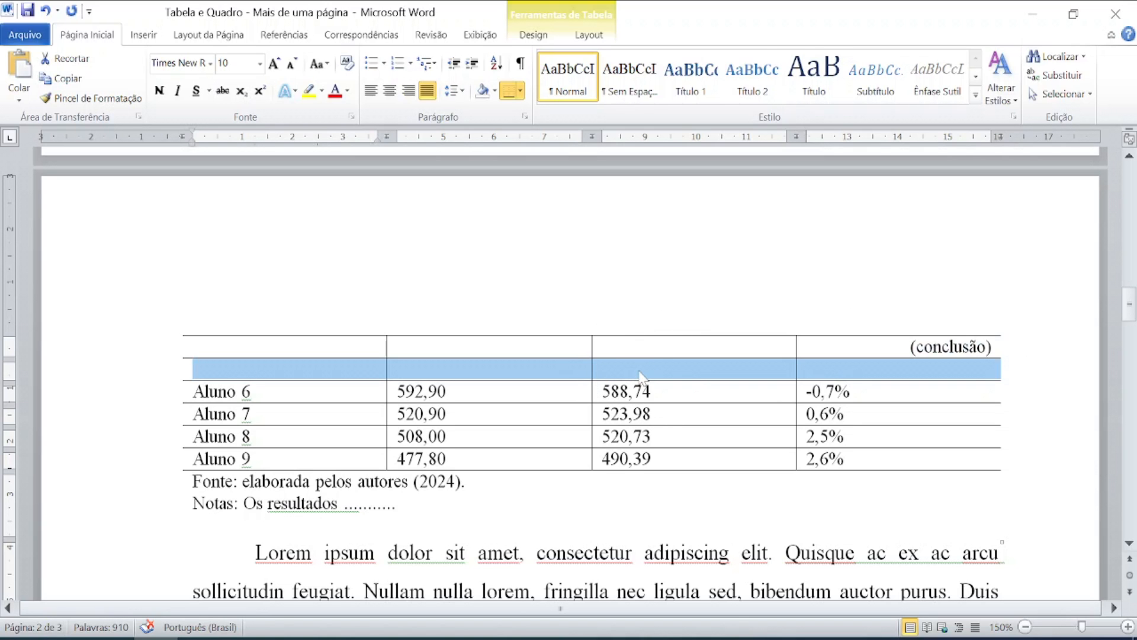
scroll(529, 445, up, 6)
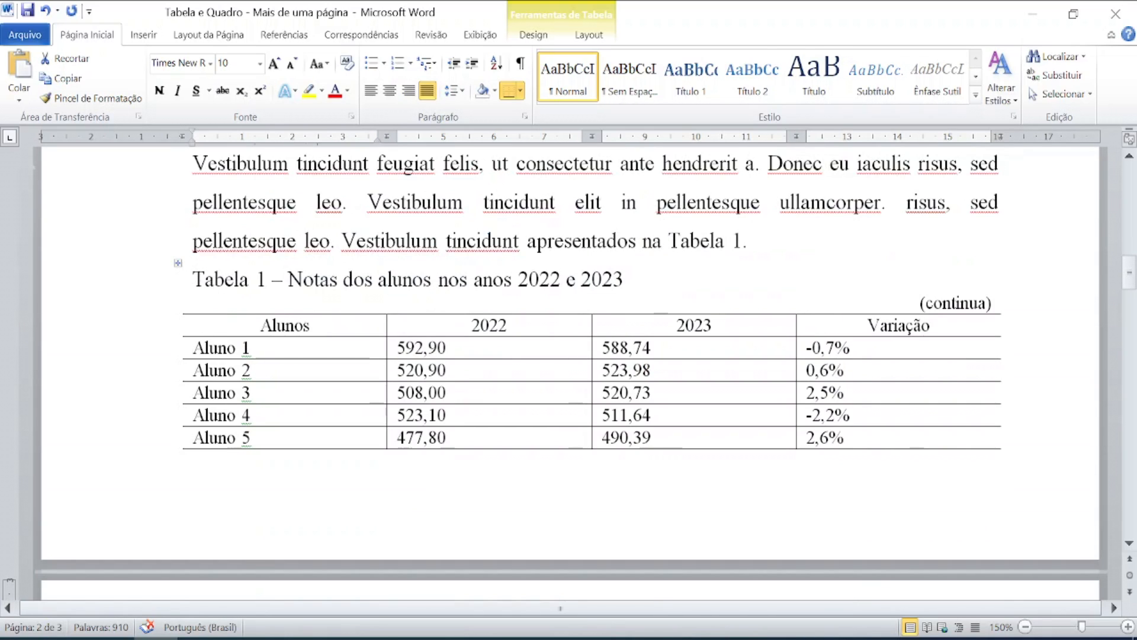
drag(260, 325, 948, 326)
key(ctrl+c)
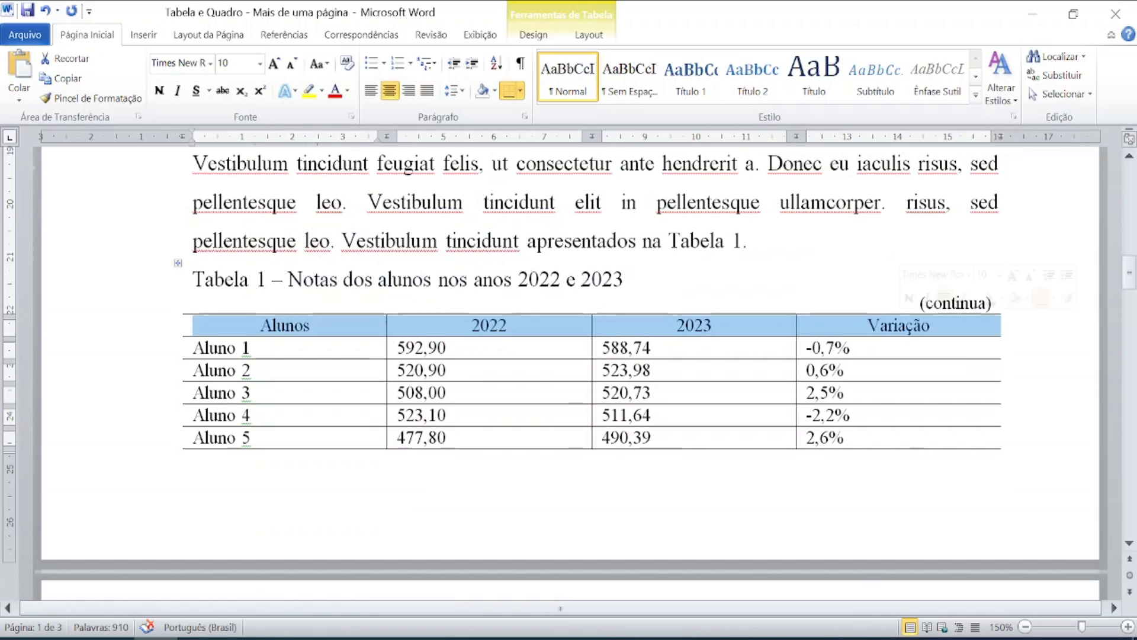
scroll(568, 355, down, 6)
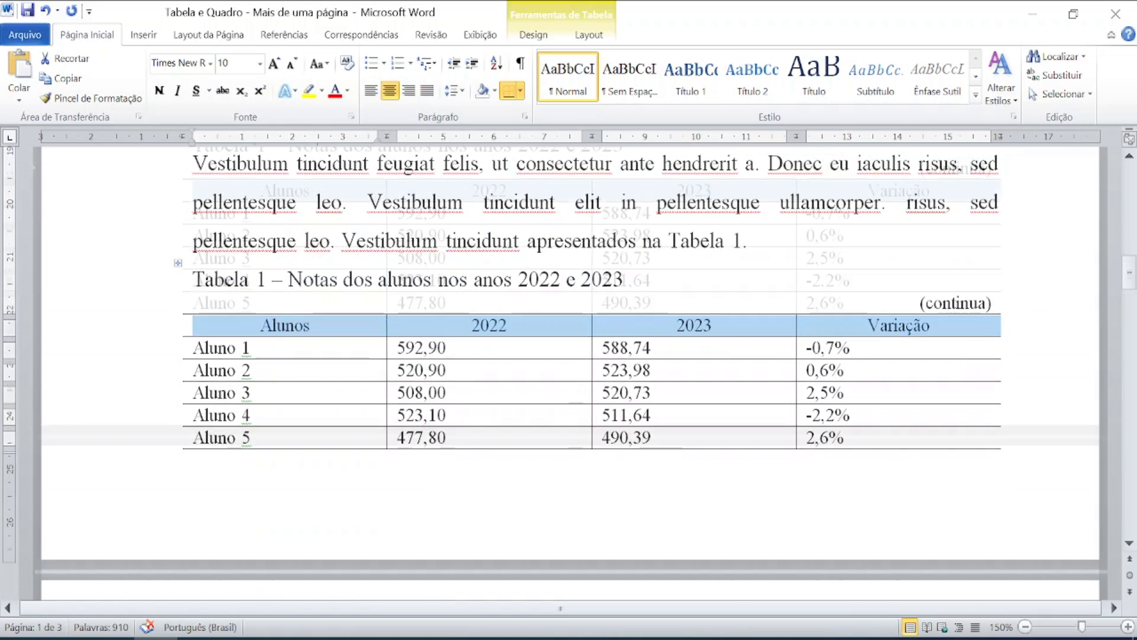
drag(195, 369, 869, 363)
key(ctrl+v)
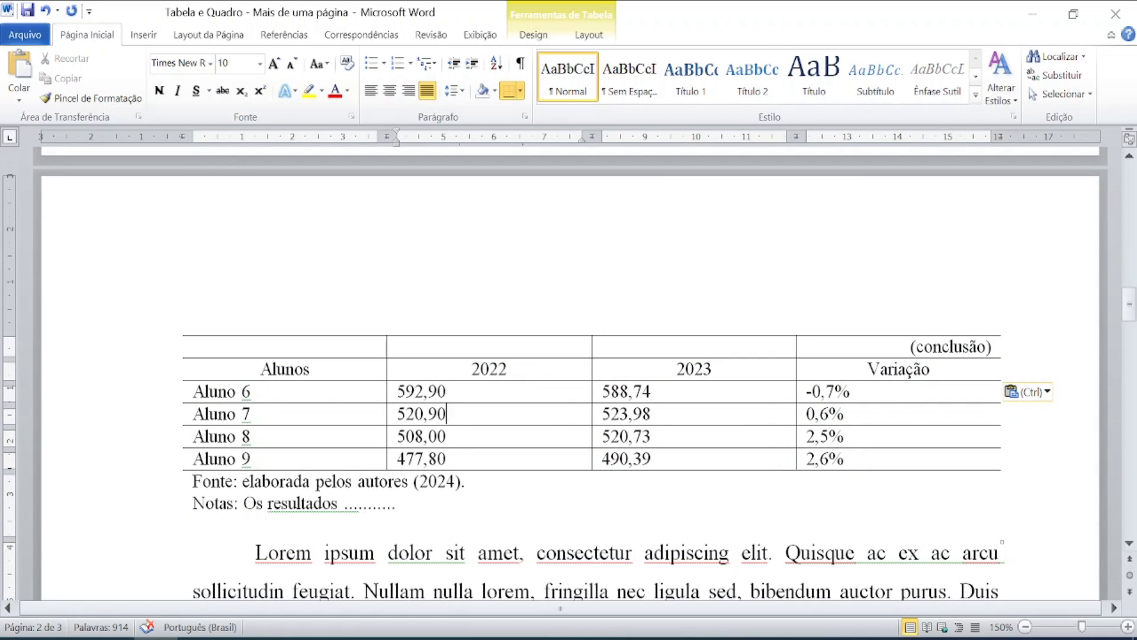
key(ctrl)
key(Escape)
Step: Remove the inner horizontal borders from the Tabela 1 rows running from Aluno 1 through the "(conclusão)" row
scroll(569, 379, up, 6)
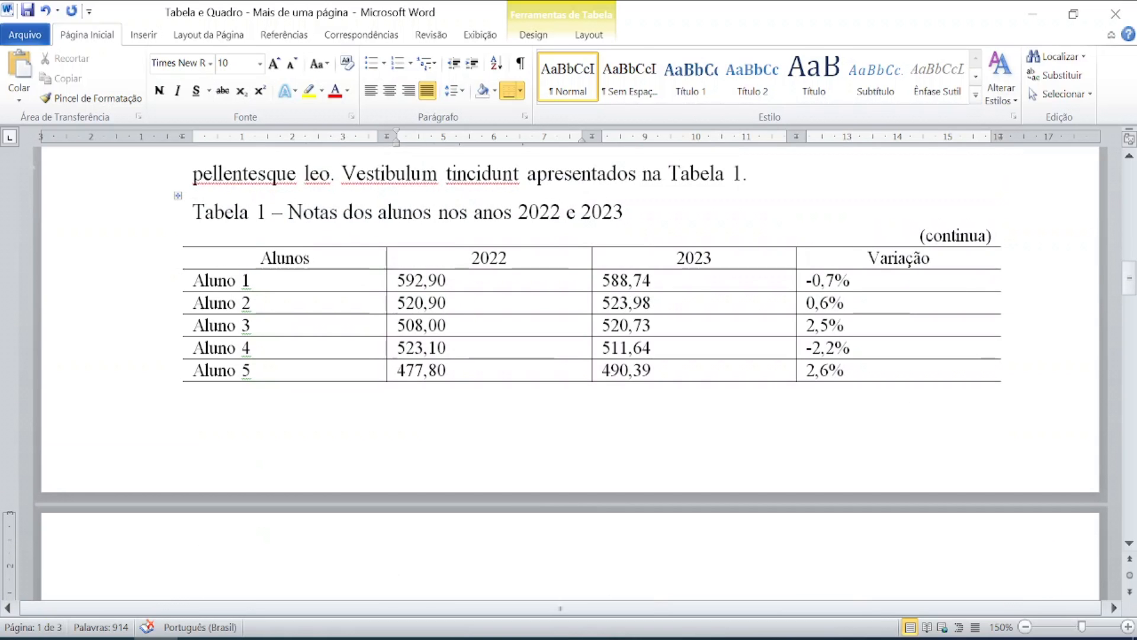
scroll(596, 386, down, 5)
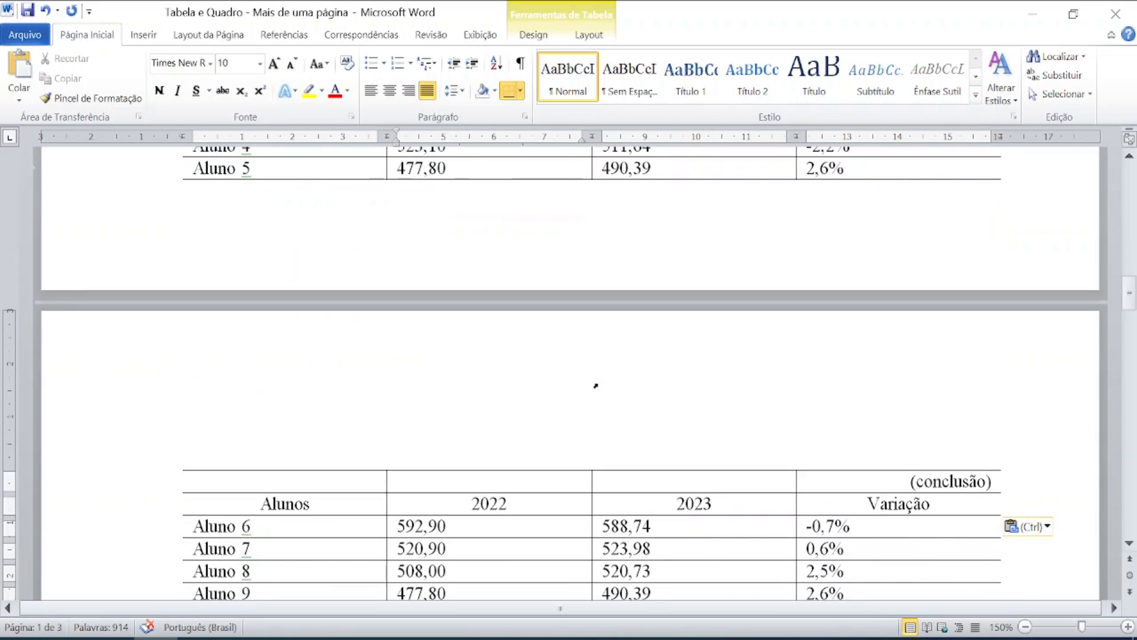
scroll(596, 386, up, 3)
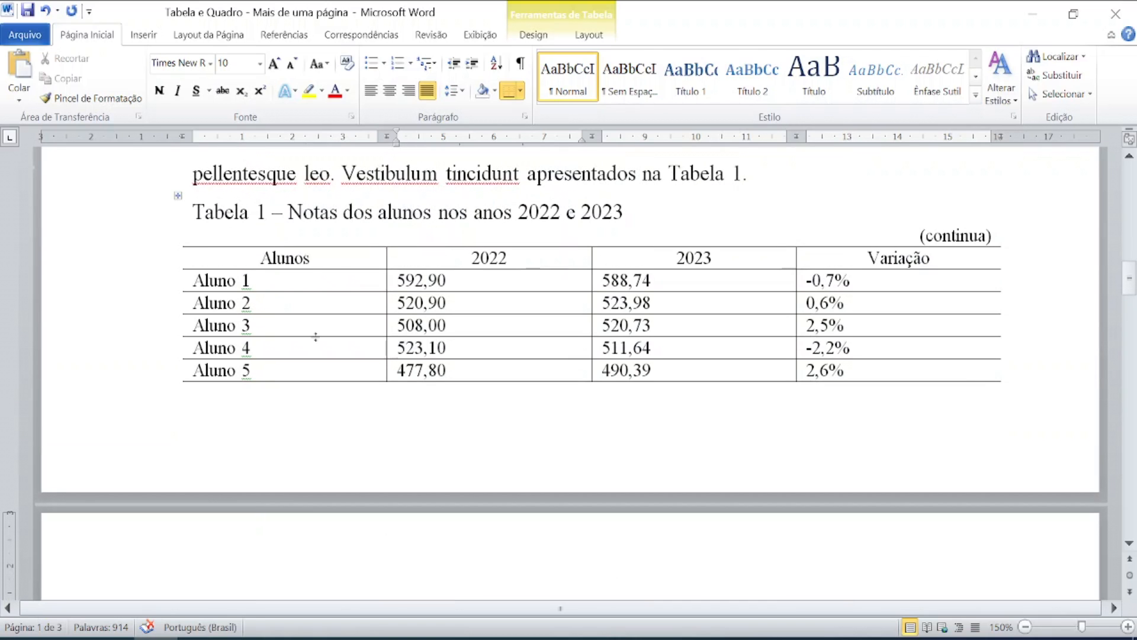
drag(189, 283, 918, 371)
scroll(568, 356, down, 3)
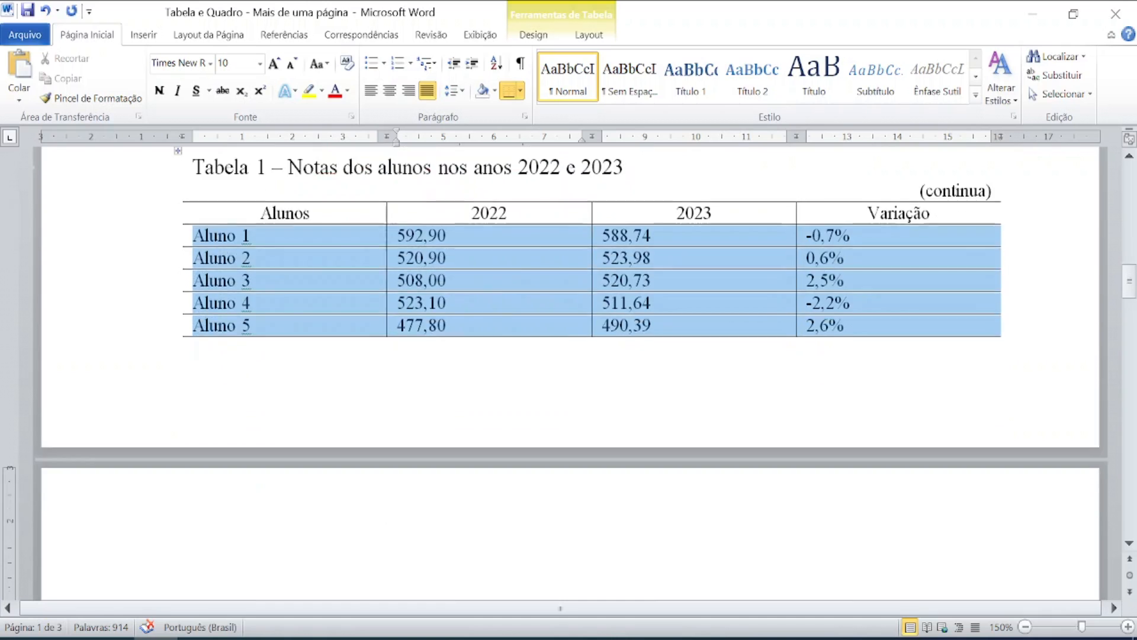
key(ctrl+v)
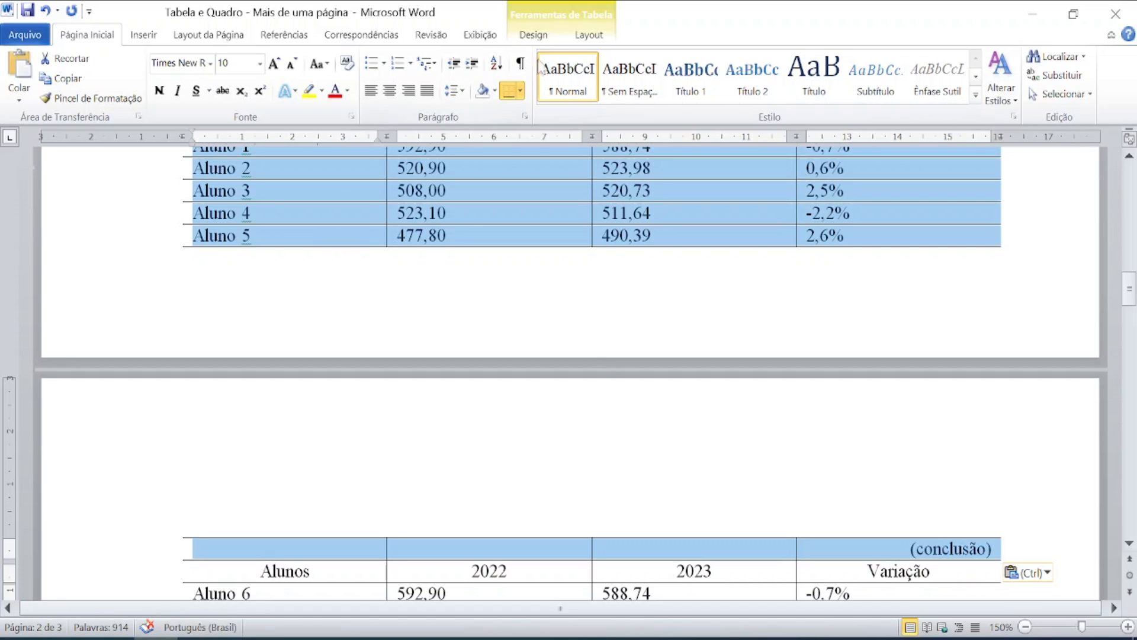
click(545, 39)
key(ctrl)
click(533, 35)
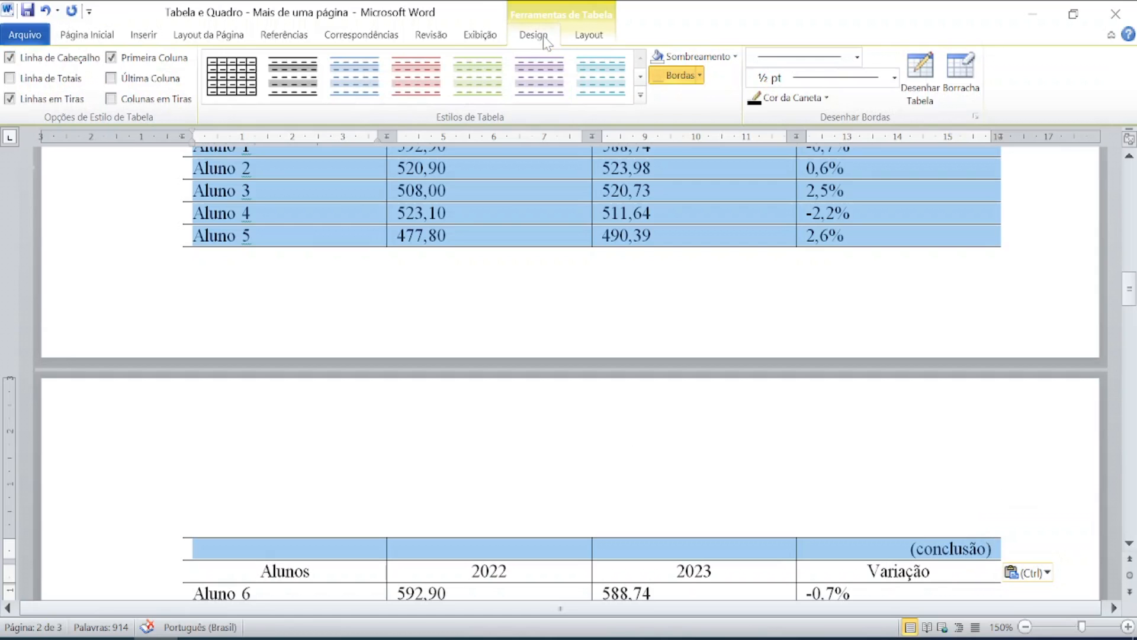
click(700, 76)
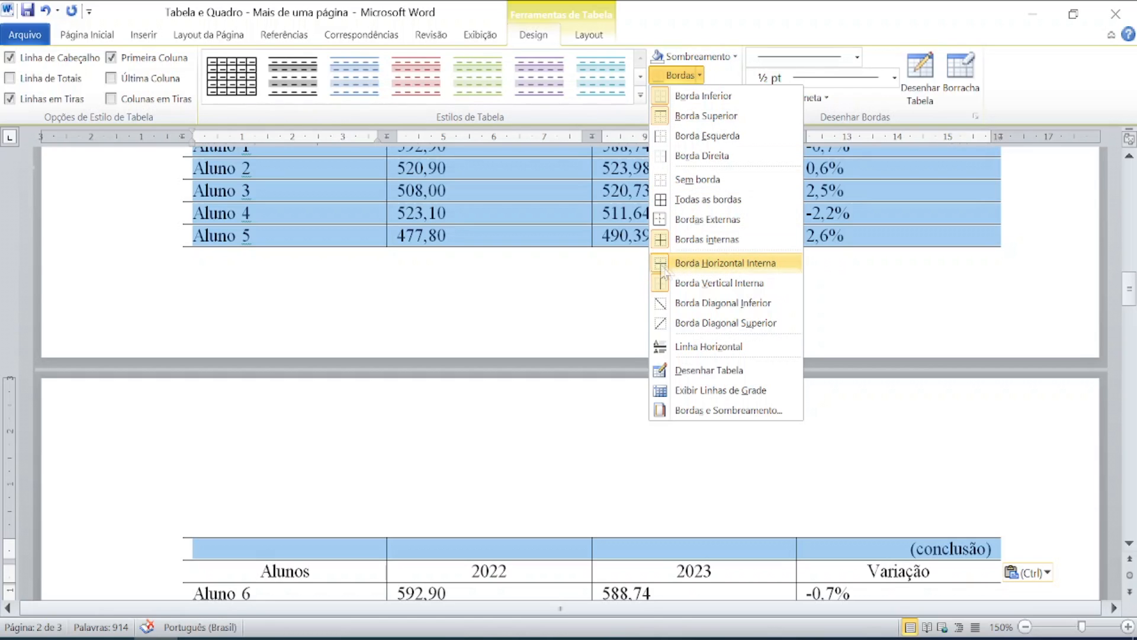
click(701, 264)
click(628, 460)
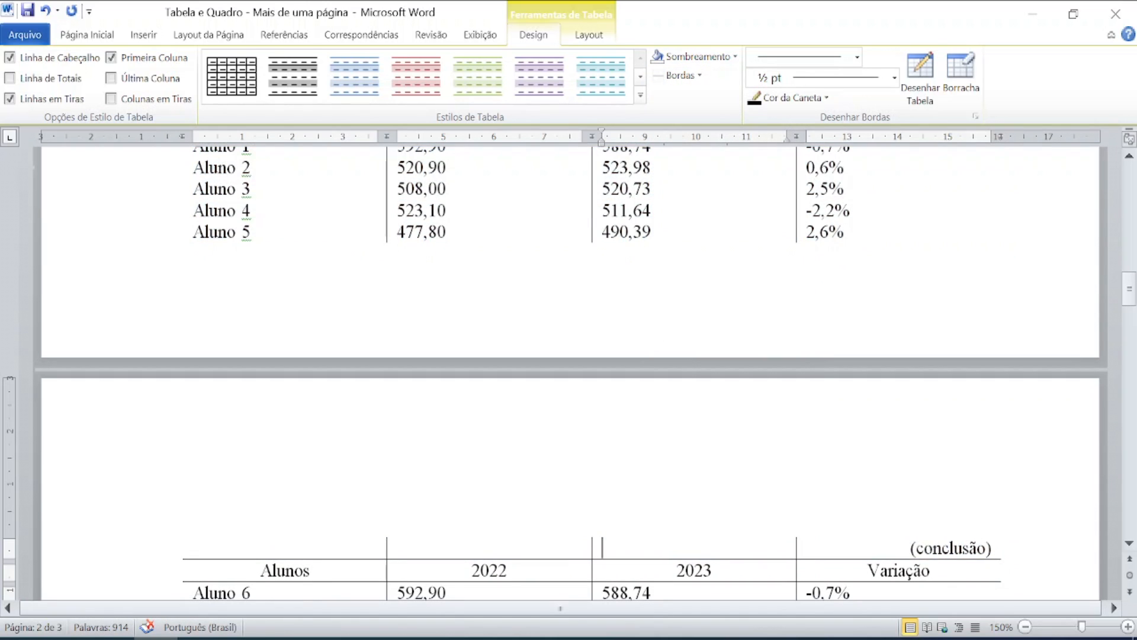
scroll(628, 461, up, 2)
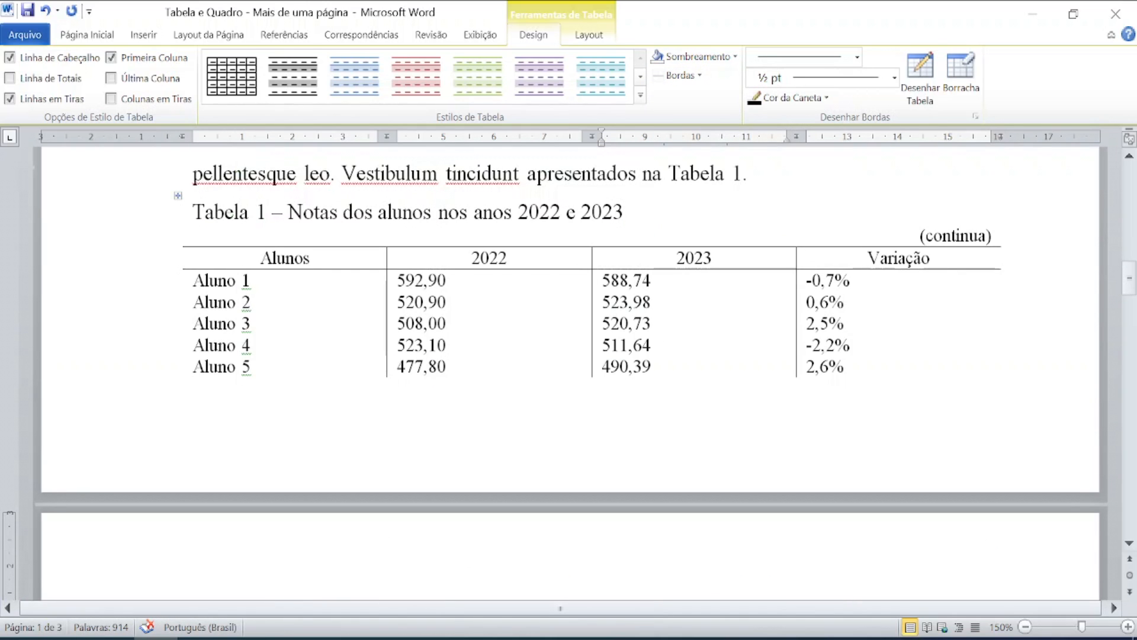
Step: Remove the inner horizontal borders from the Aluno 6 to Aluno 9 rows of Tabela 1
scroll(485, 357, down, 5)
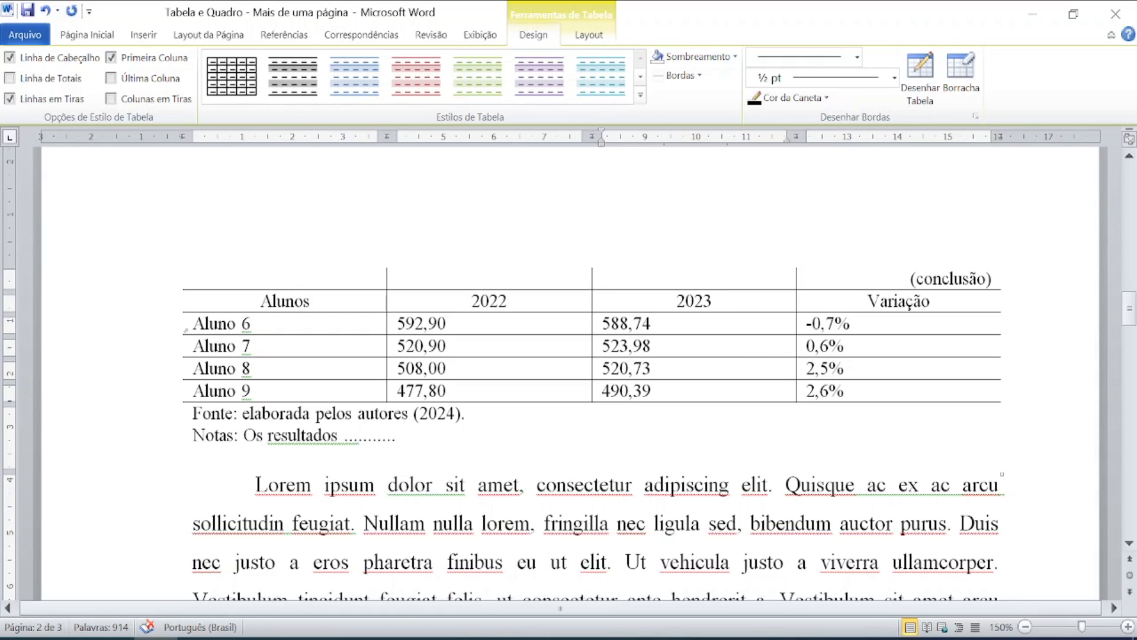
click(190, 326)
drag(190, 326, 889, 391)
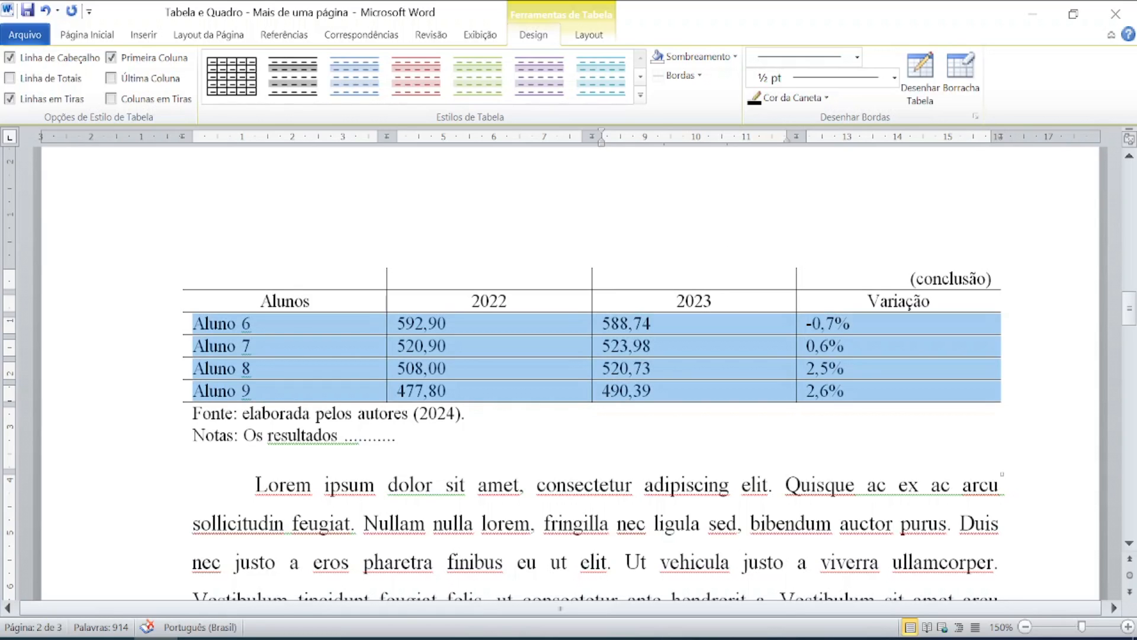
click(700, 77)
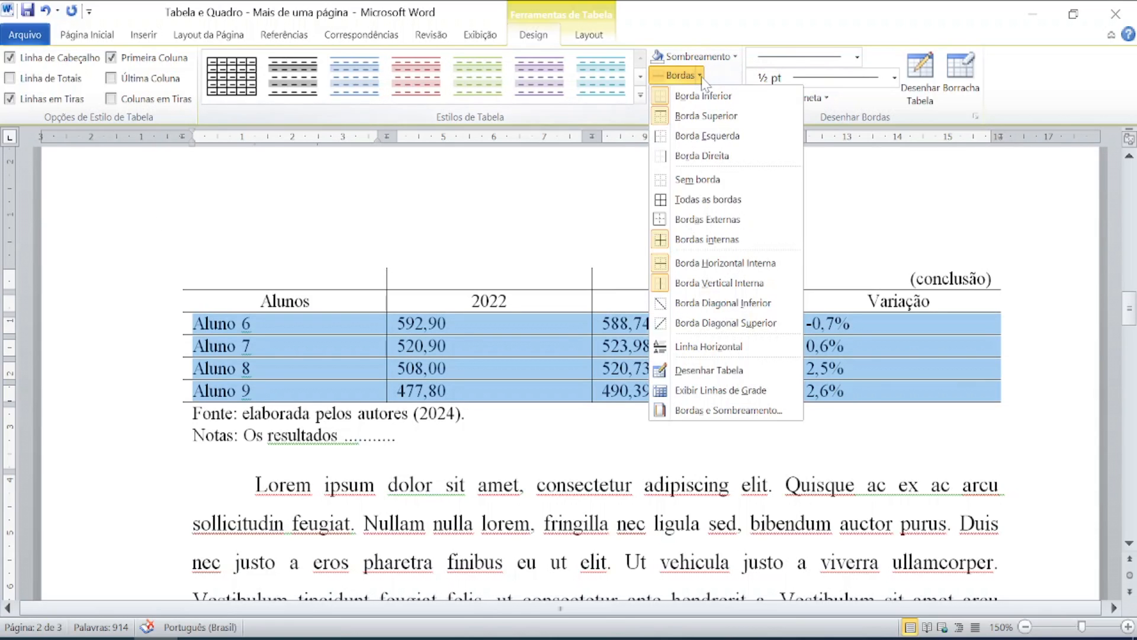
click(705, 264)
click(467, 411)
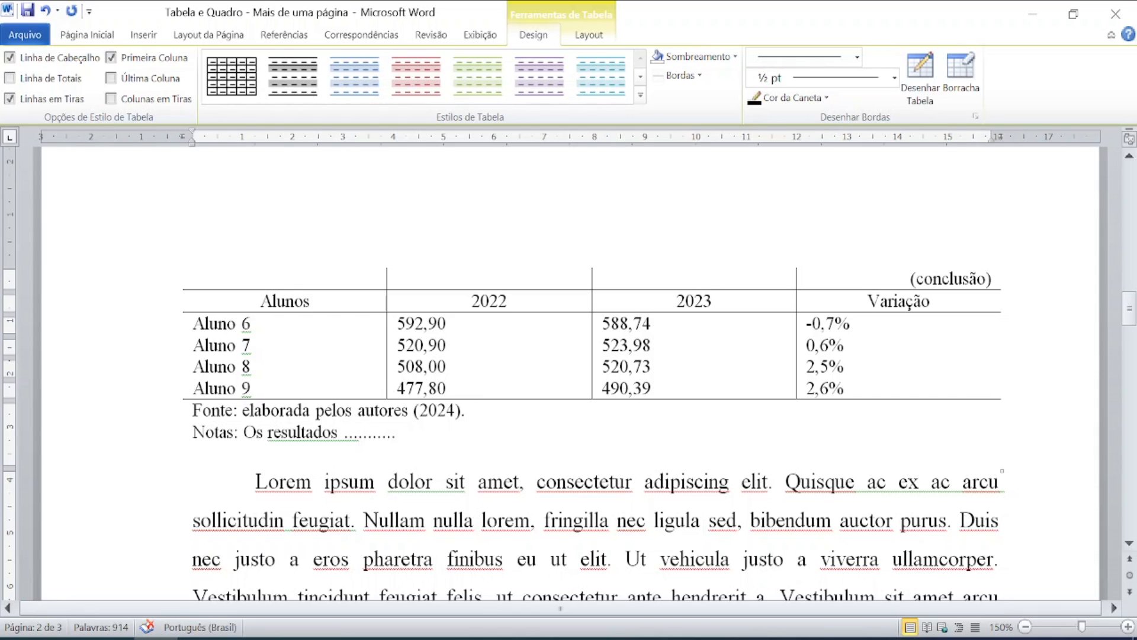
Step: Remove the inner vertical borders from the "(conclusão)" row of Tabela 1
drag(193, 279, 995, 279)
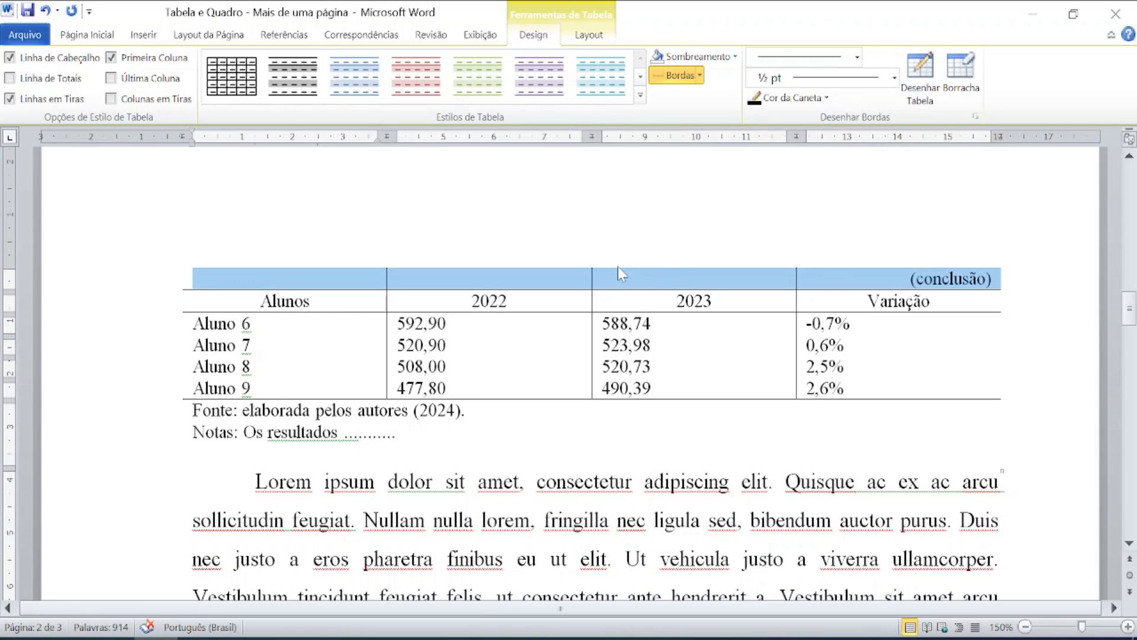
click(700, 76)
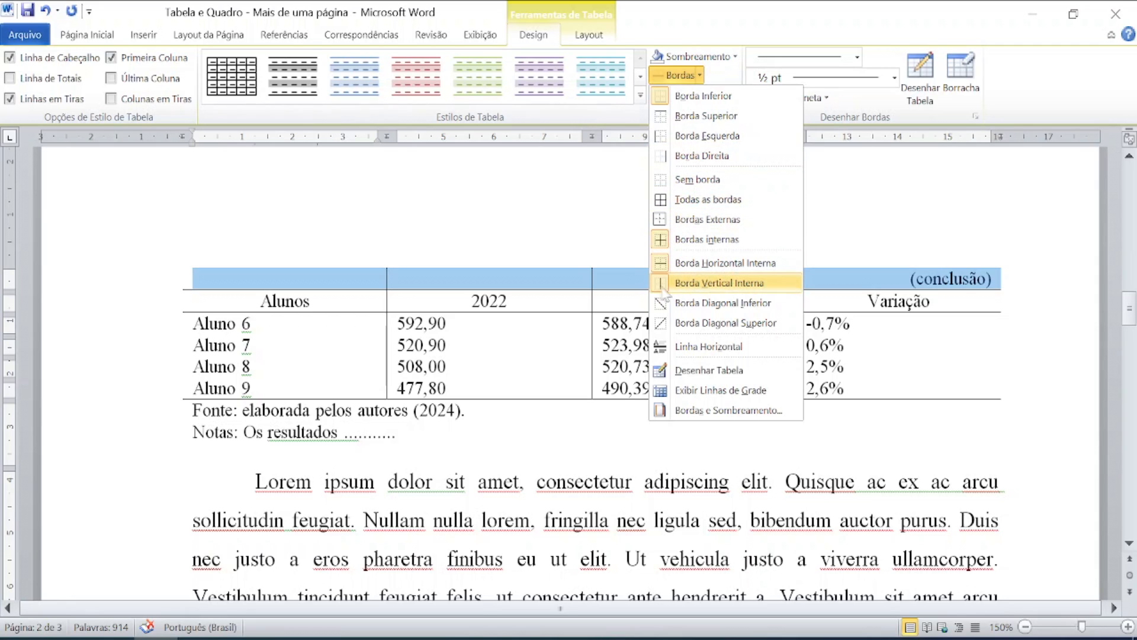
click(682, 284)
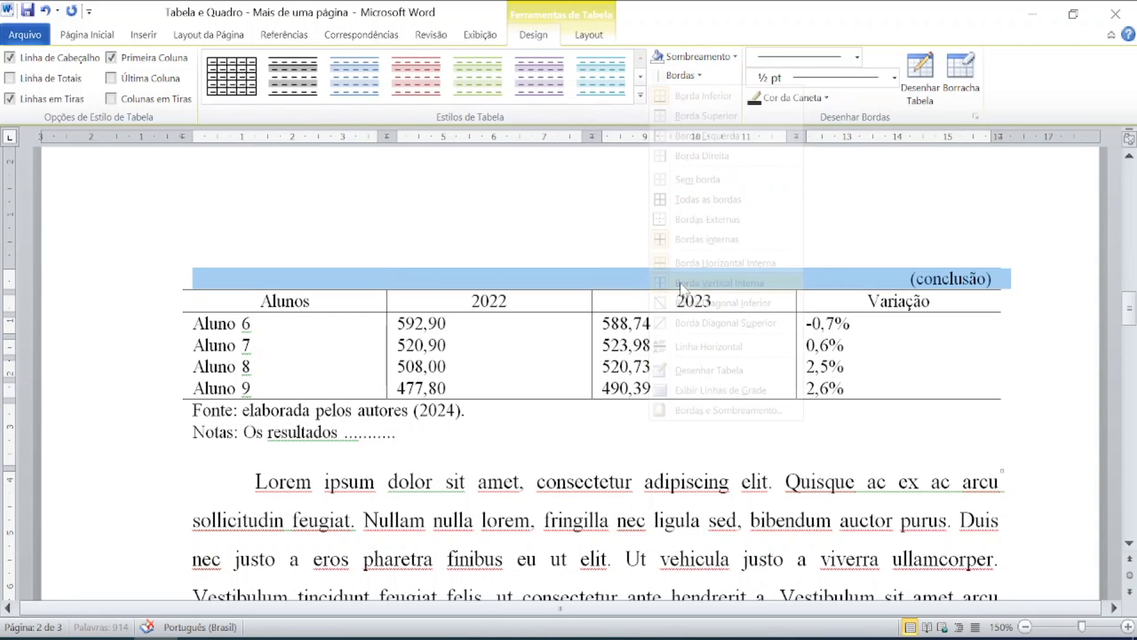
click(602, 278)
Step: Review the borders, labels and repeated header of Tabela 1 on both pages
scroll(602, 279, up, 4)
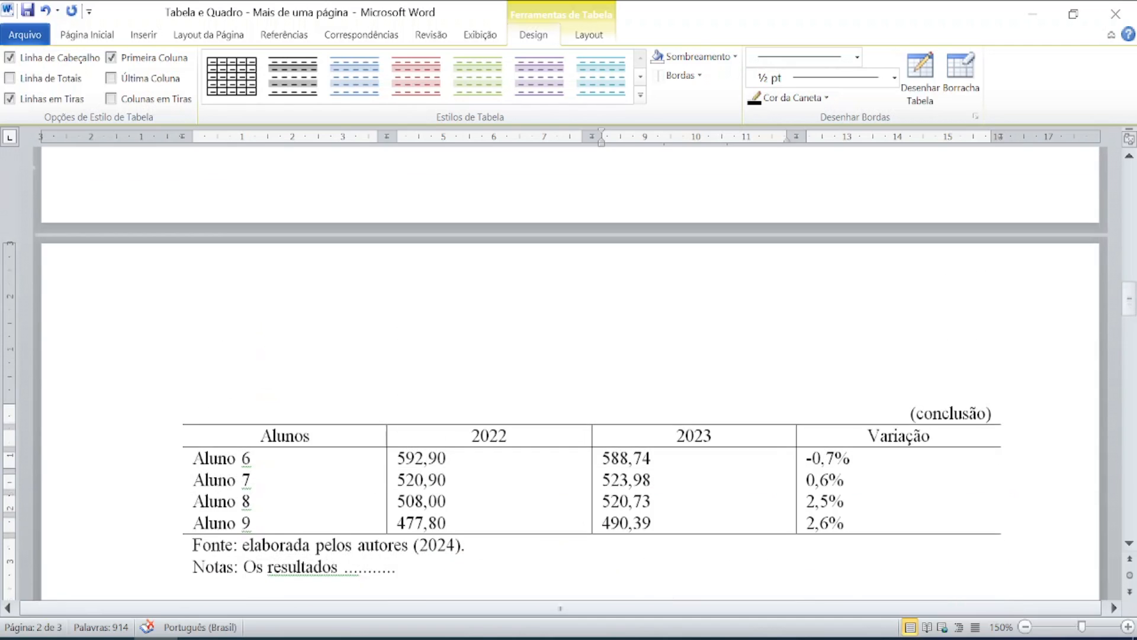
scroll(603, 278, up, 5)
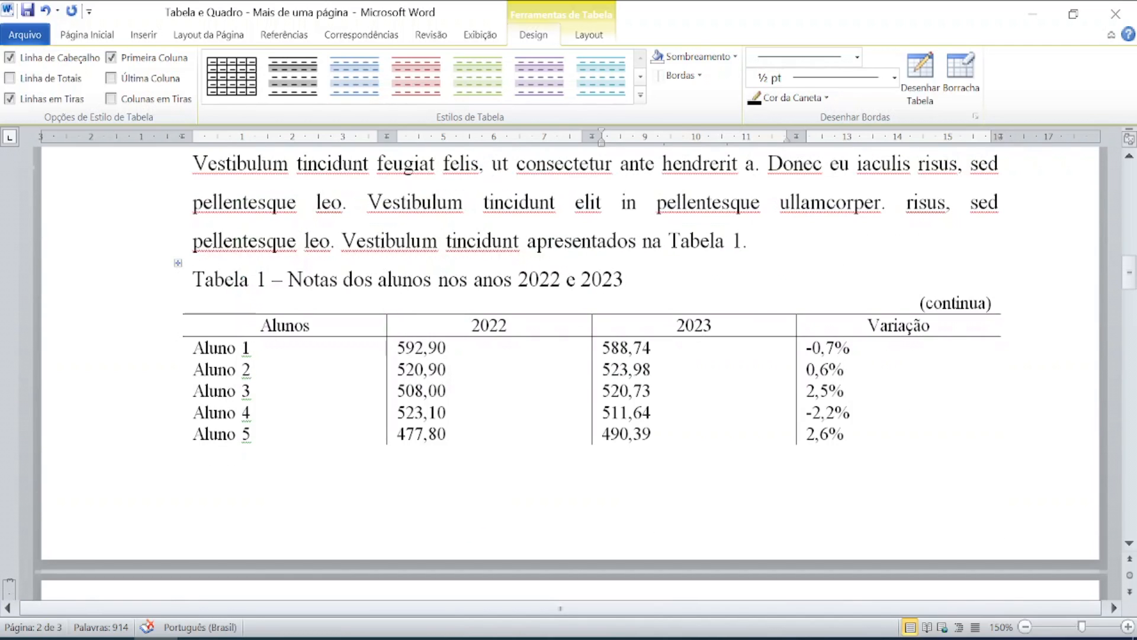
scroll(603, 279, down, 3)
scroll(603, 548, down, 1)
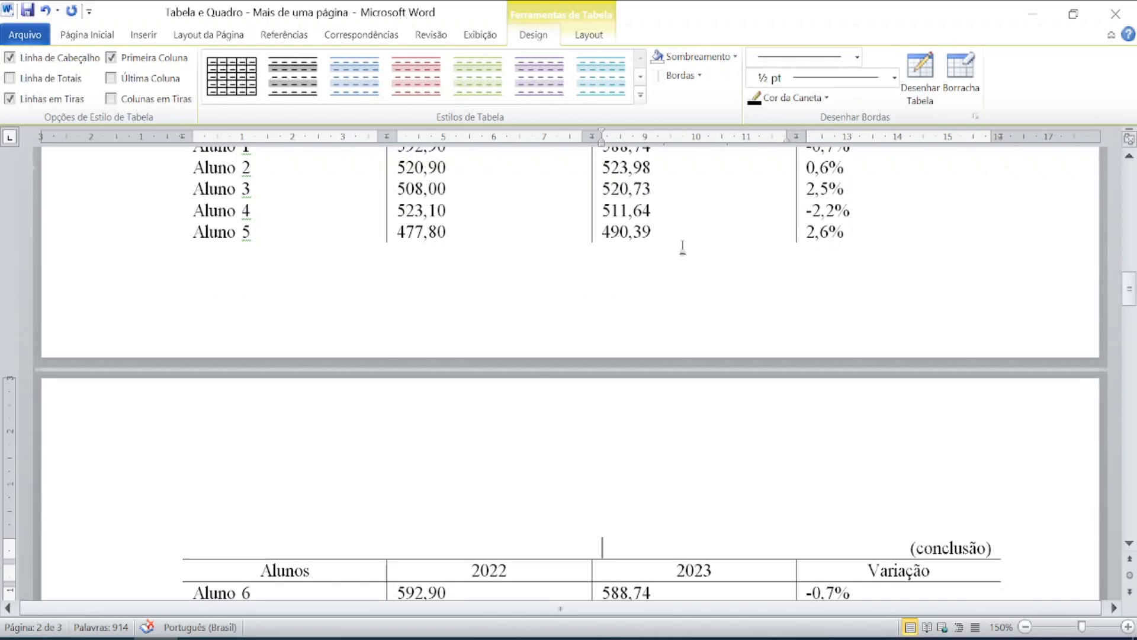
scroll(683, 246, up, 2)
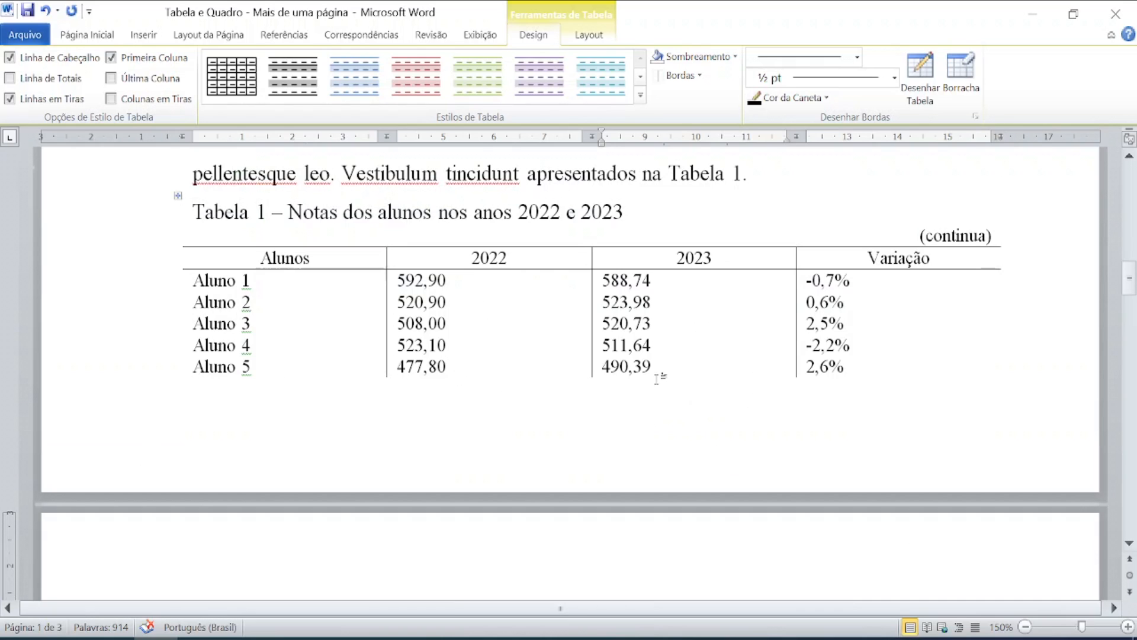
scroll(657, 379, down, 5)
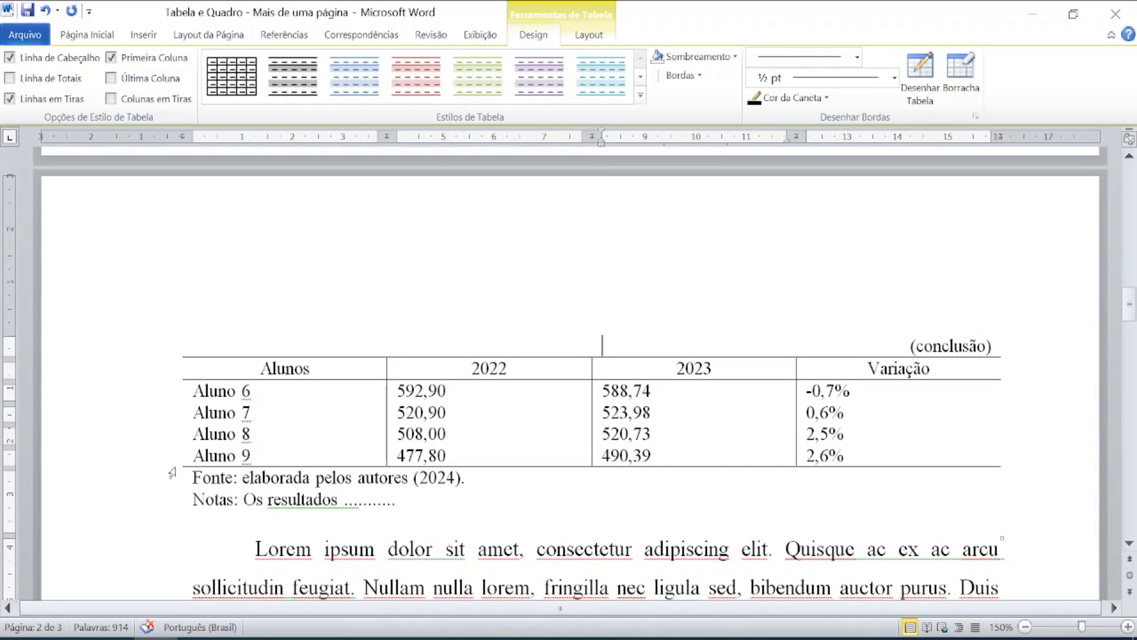
key(ctrl)
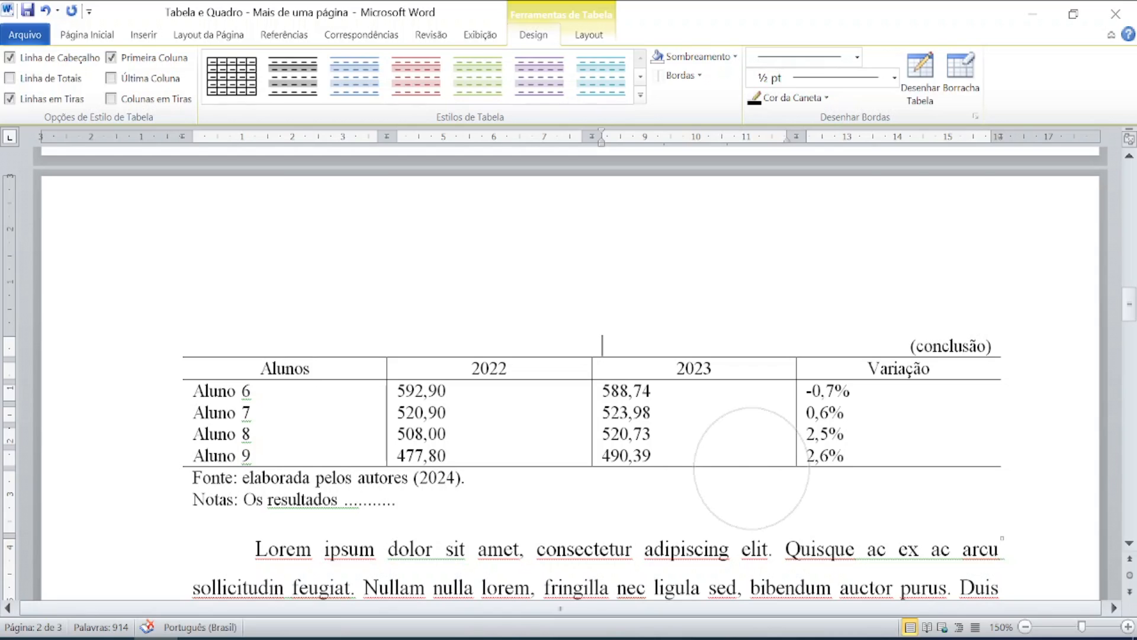
scroll(752, 468, up, 4)
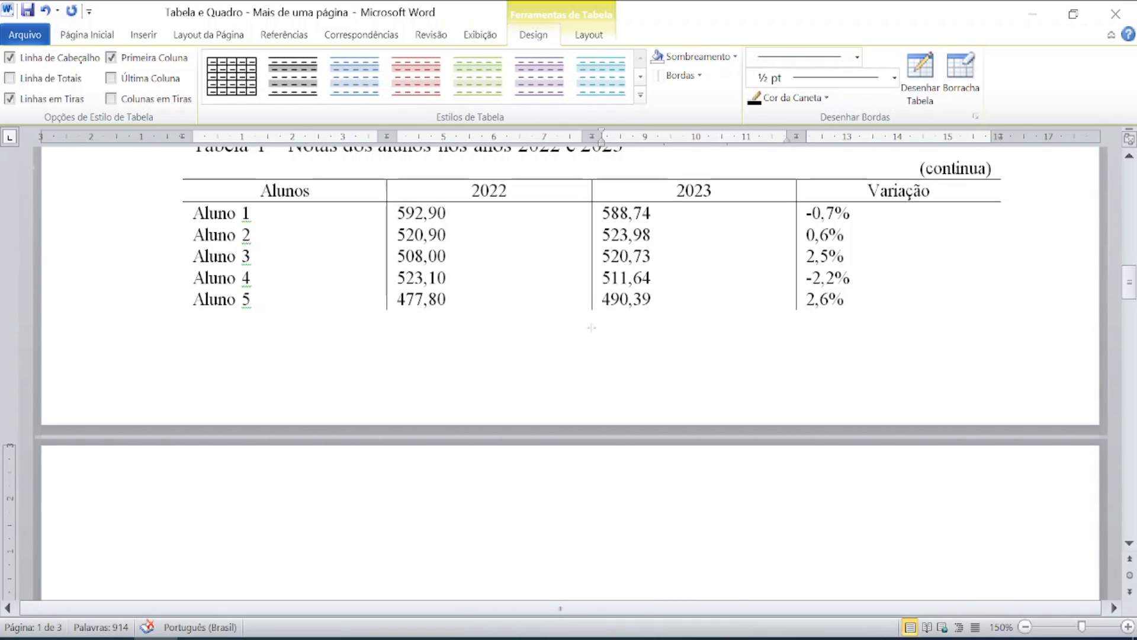
scroll(830, 355, down, 4)
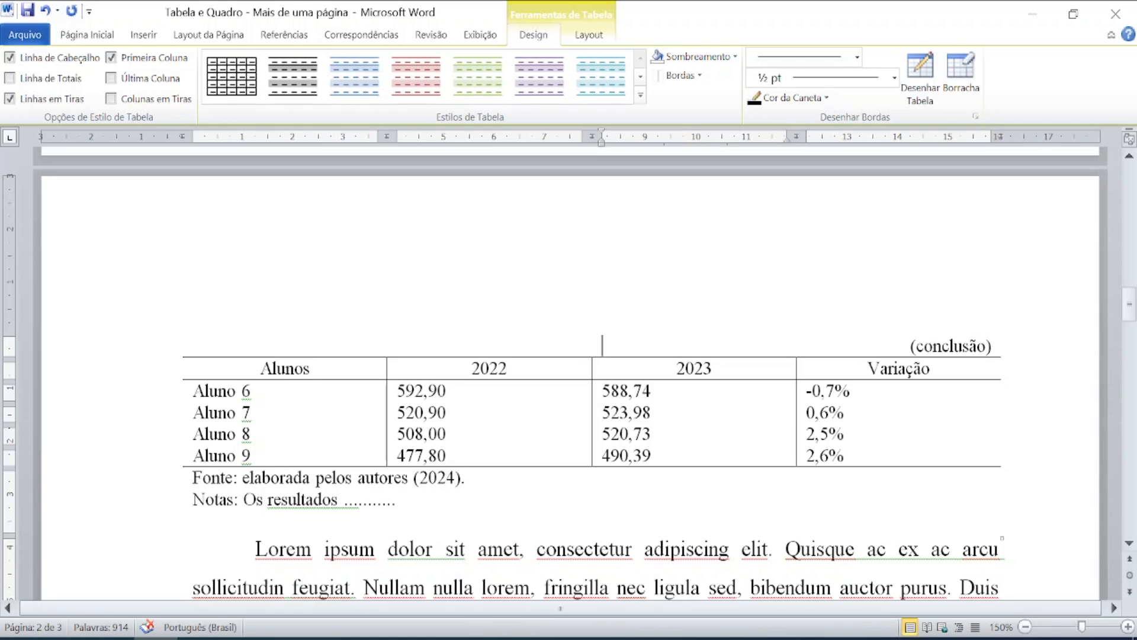
scroll(602, 344, up, 5)
scroll(602, 345, down, 7)
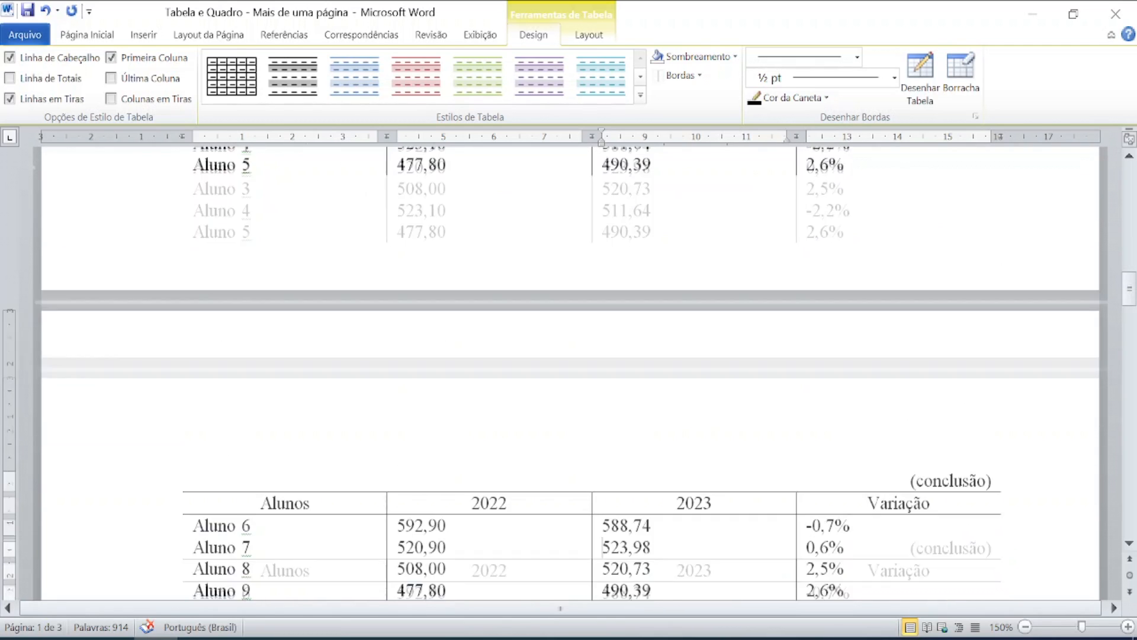
scroll(569, 377, down, 1)
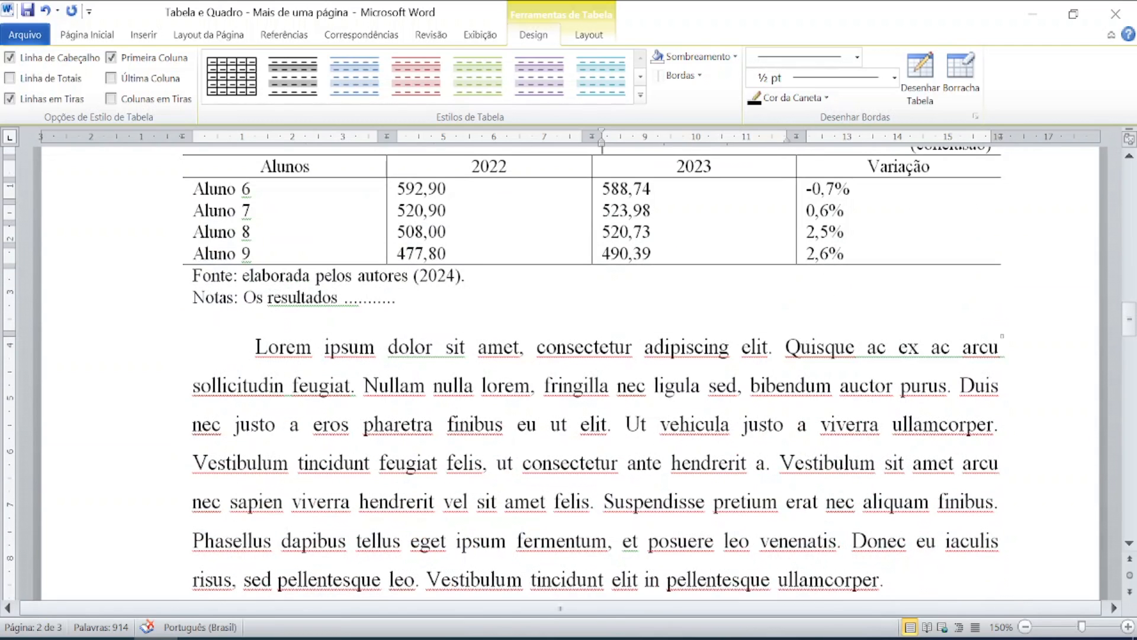
scroll(602, 211, up, 1)
Step: Locate Quadro 1 after the body text and look over its rows on both pages
scroll(603, 210, down, 4)
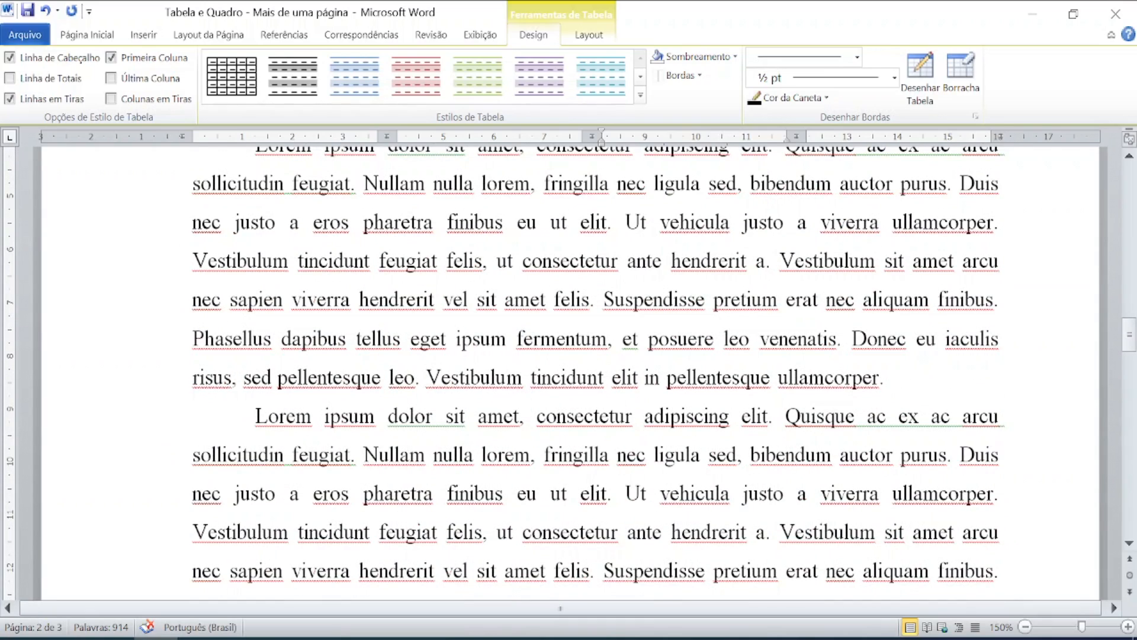
scroll(569, 370, down, 2)
scroll(568, 373, down, 3)
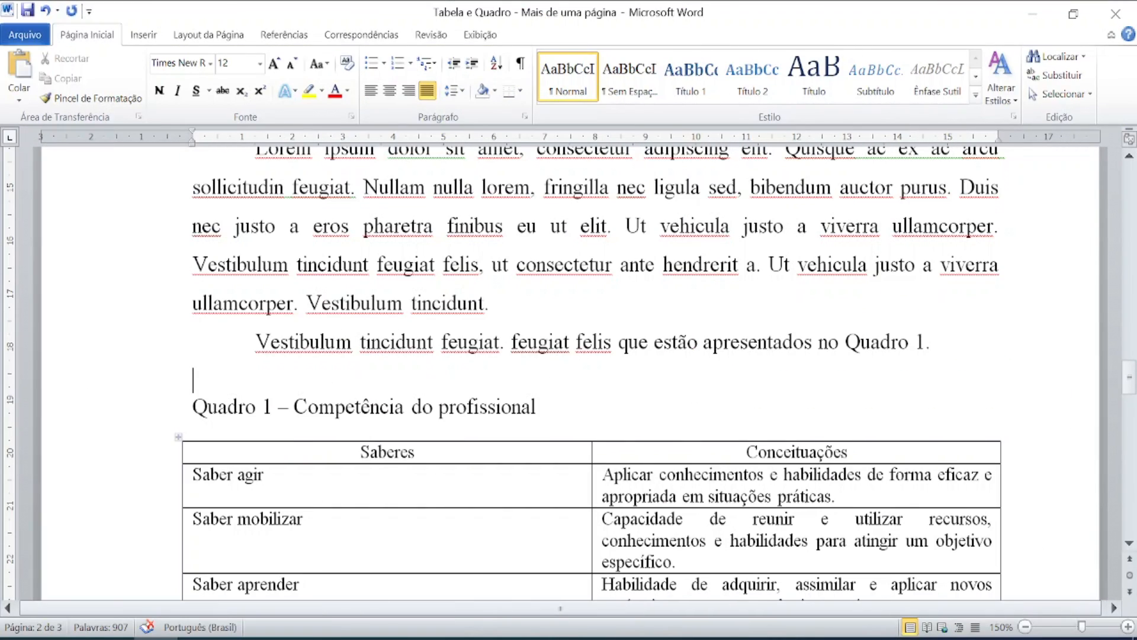
scroll(429, 507, down, 2)
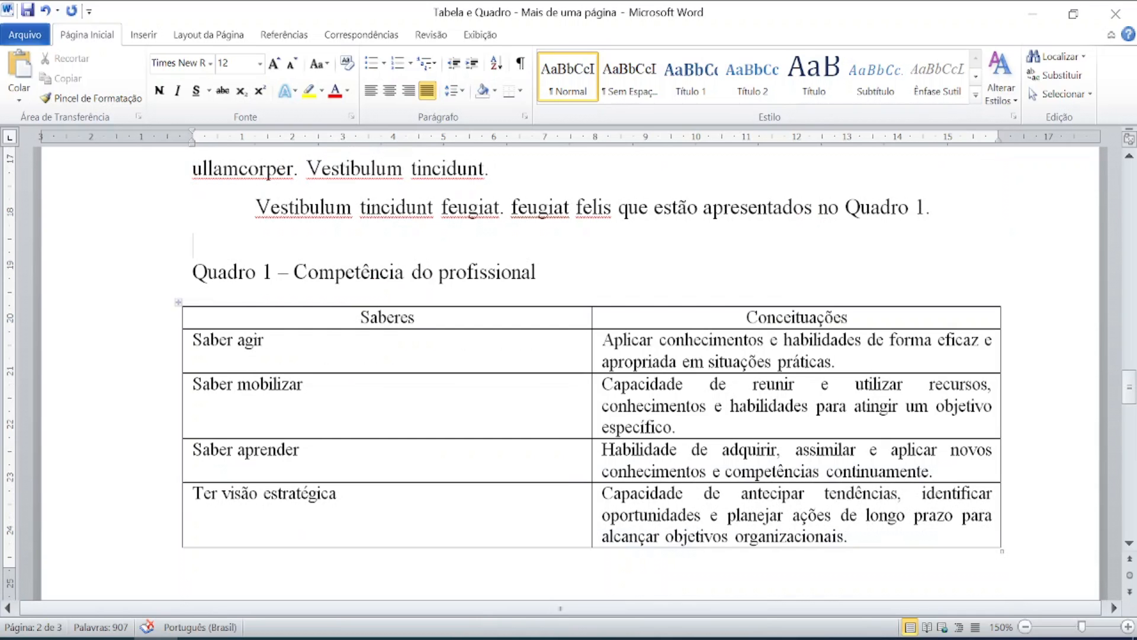
scroll(569, 373, down, 4)
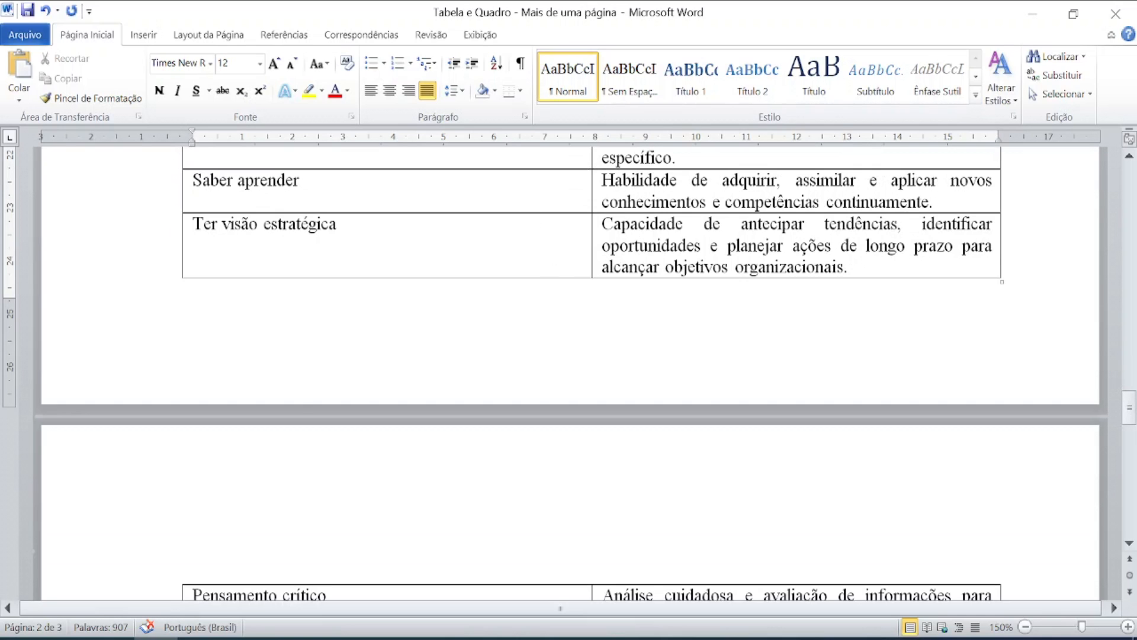
scroll(583, 213, down, 2)
scroll(568, 373, up, 5)
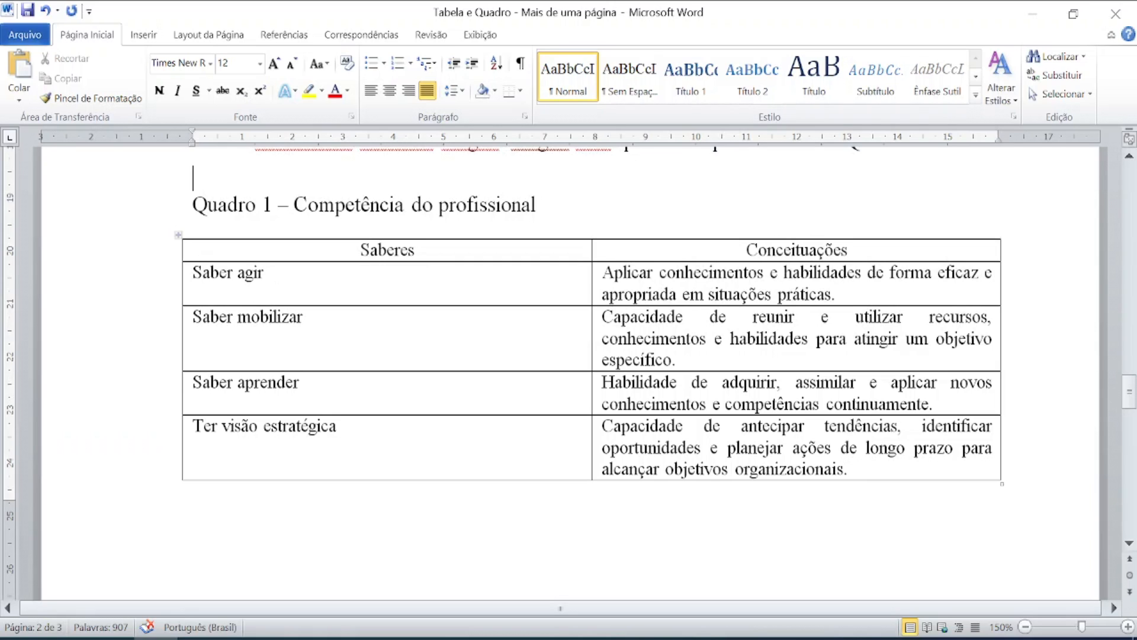
Step: Add a right-aligned "(continua)" label between the Quadro 1 title and its header row
click(999, 228)
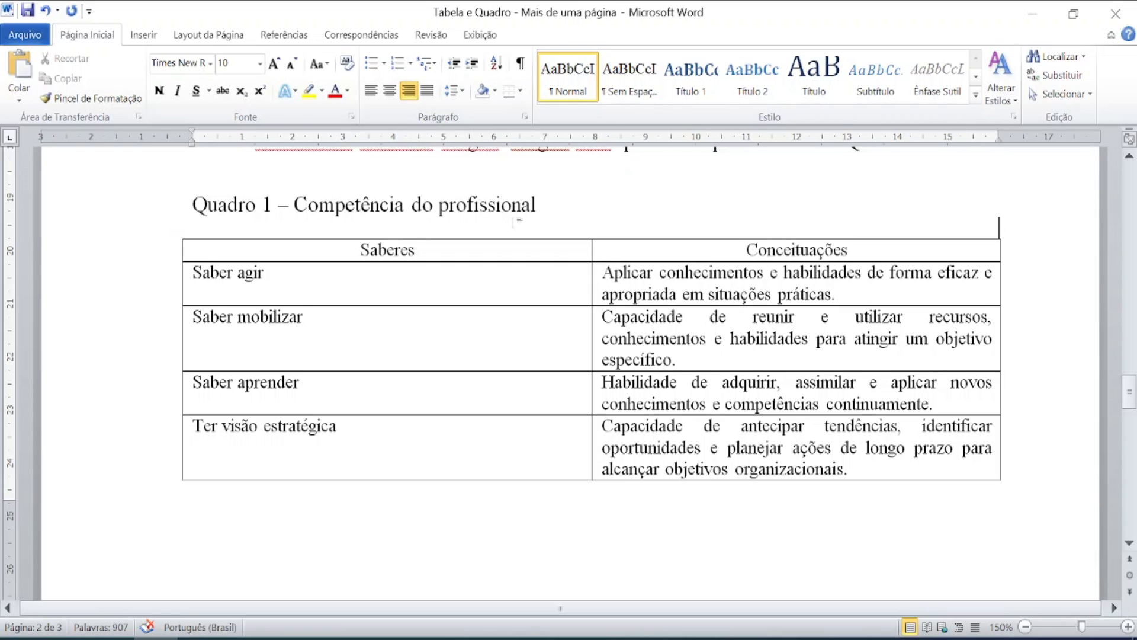
click(412, 98)
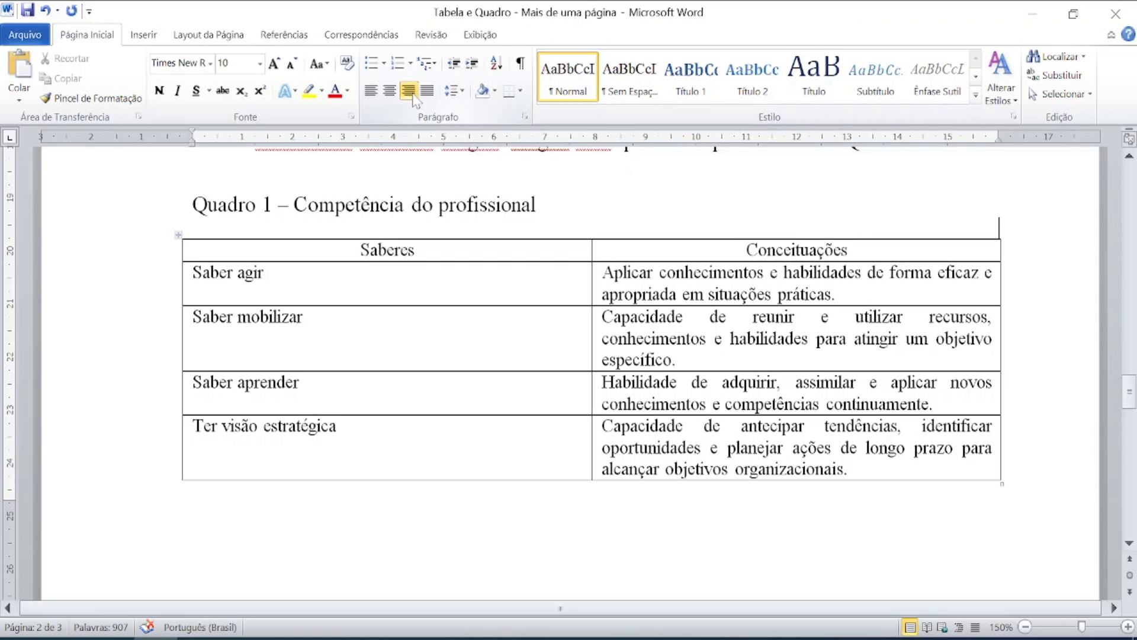
text((continua))
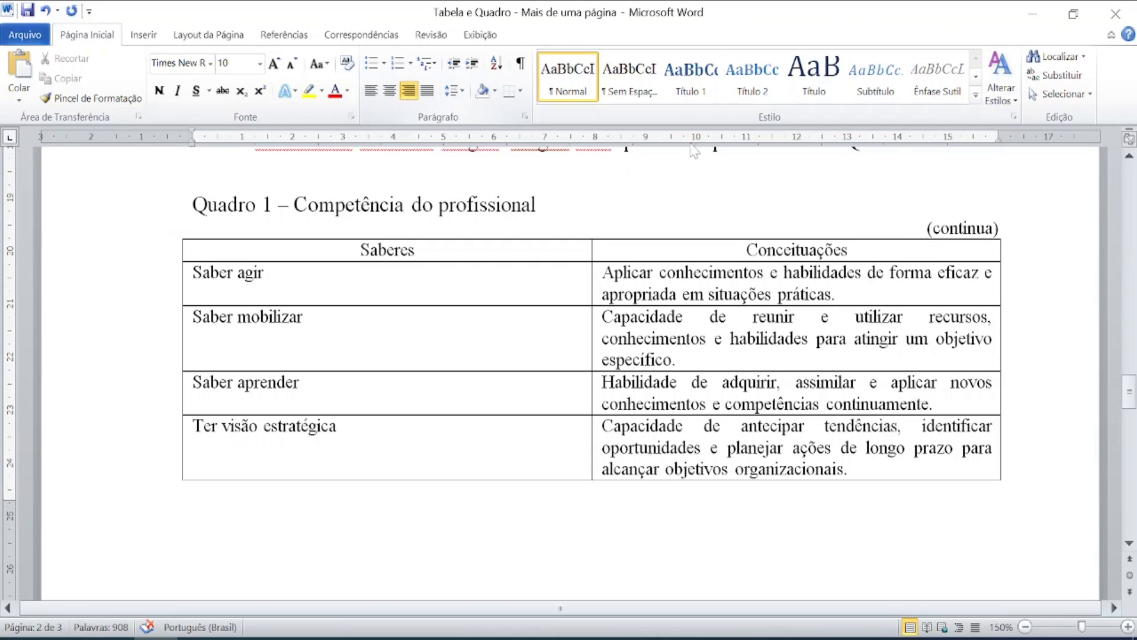
drag(928, 229, 1007, 229)
key(ctrl)
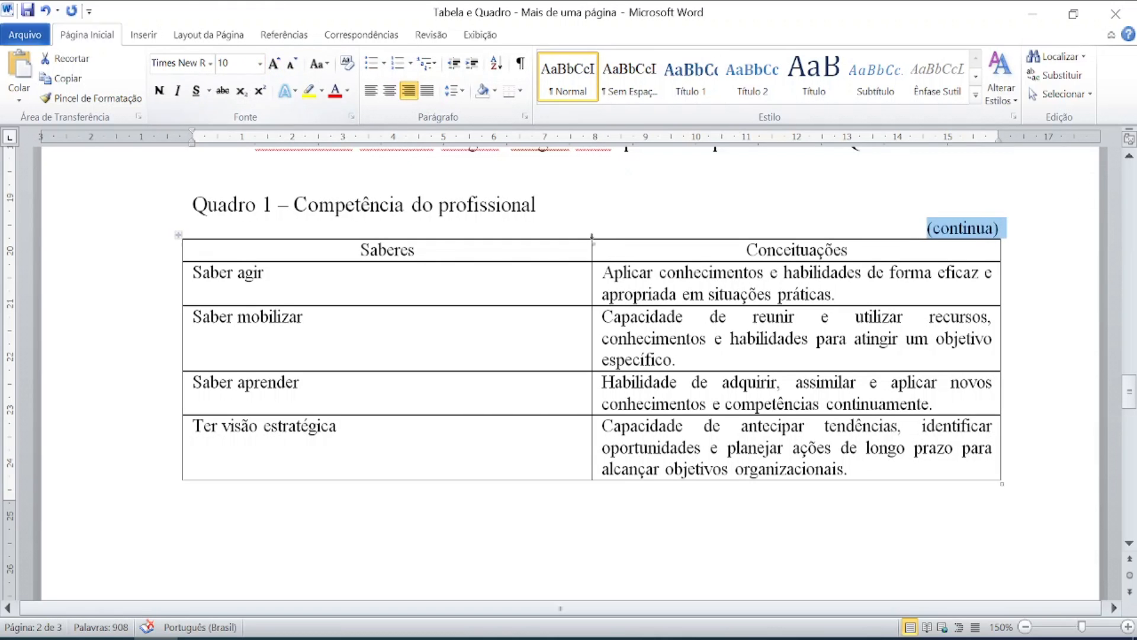
Step: Examine where Quadro 1 breaks between pages, comparing the "Ter visão estratégica" row with the rows on the following page
click(598, 251)
click(546, 403)
click(531, 489)
key(ctrl)
key(ctrl)
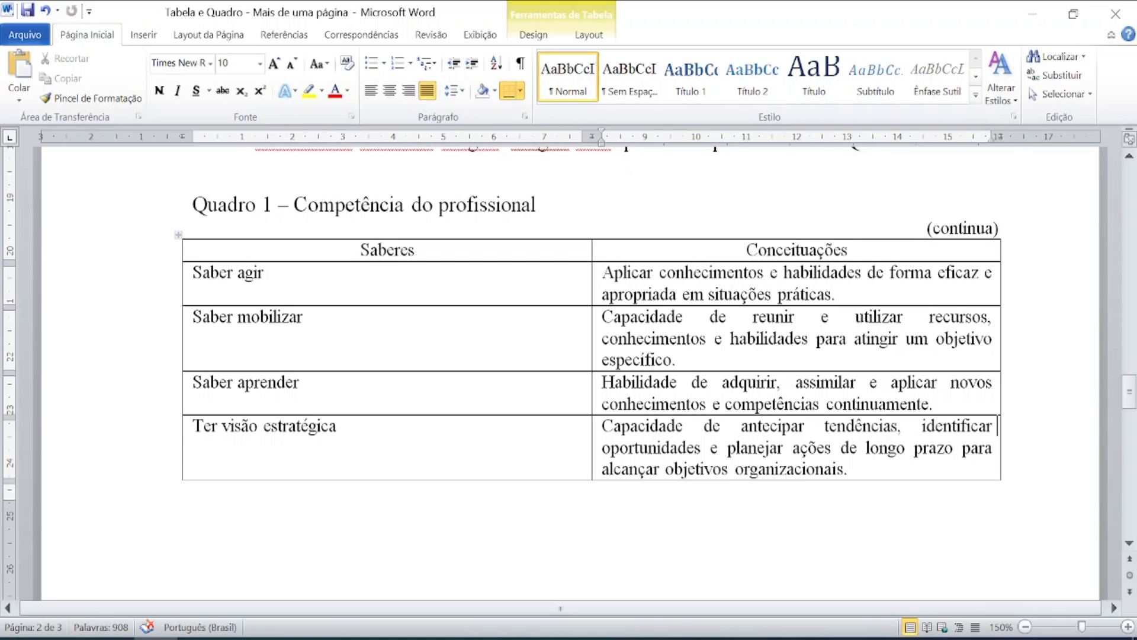
key(ctrl)
scroll(703, 453, down, 3)
scroll(569, 373, down, 2)
key(ctrl)
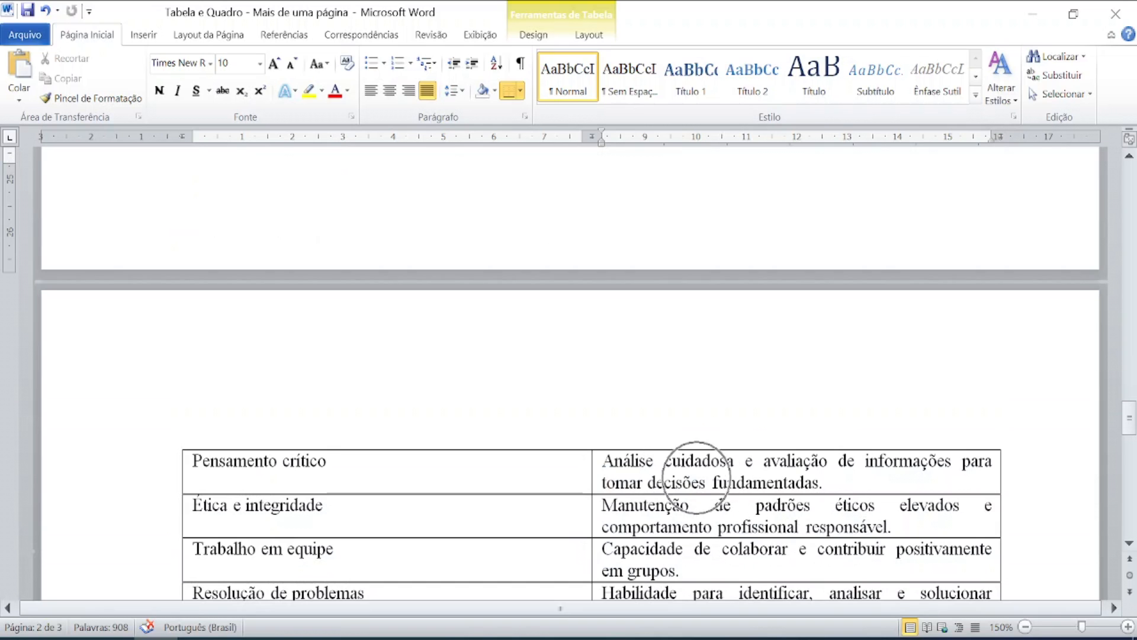
scroll(697, 478, up, 4)
key(ctrl)
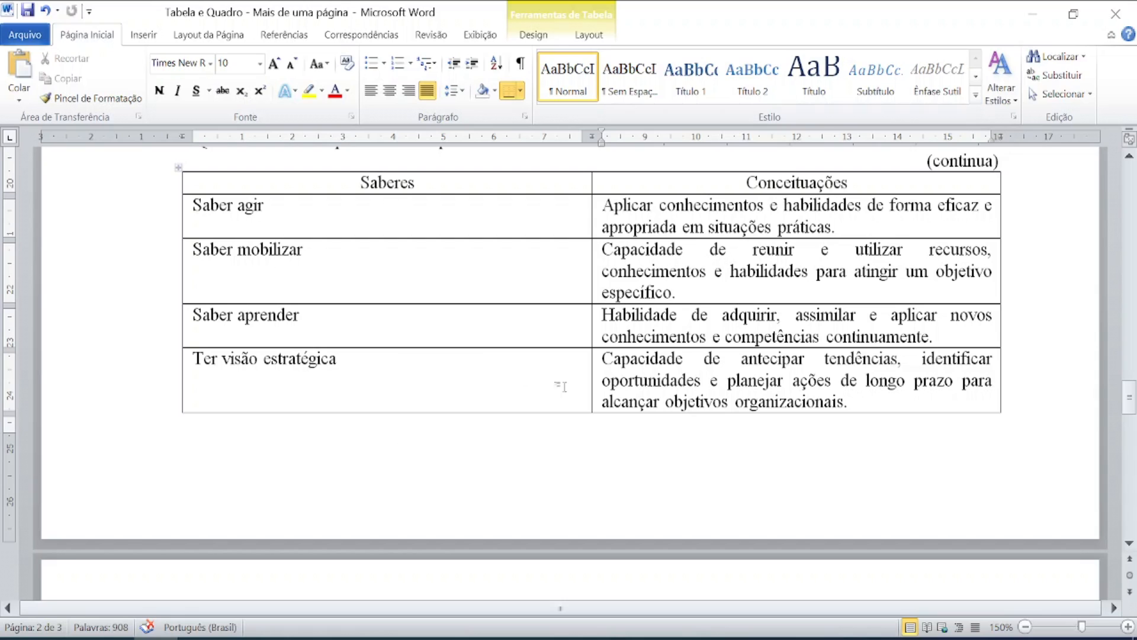
key(ctrl)
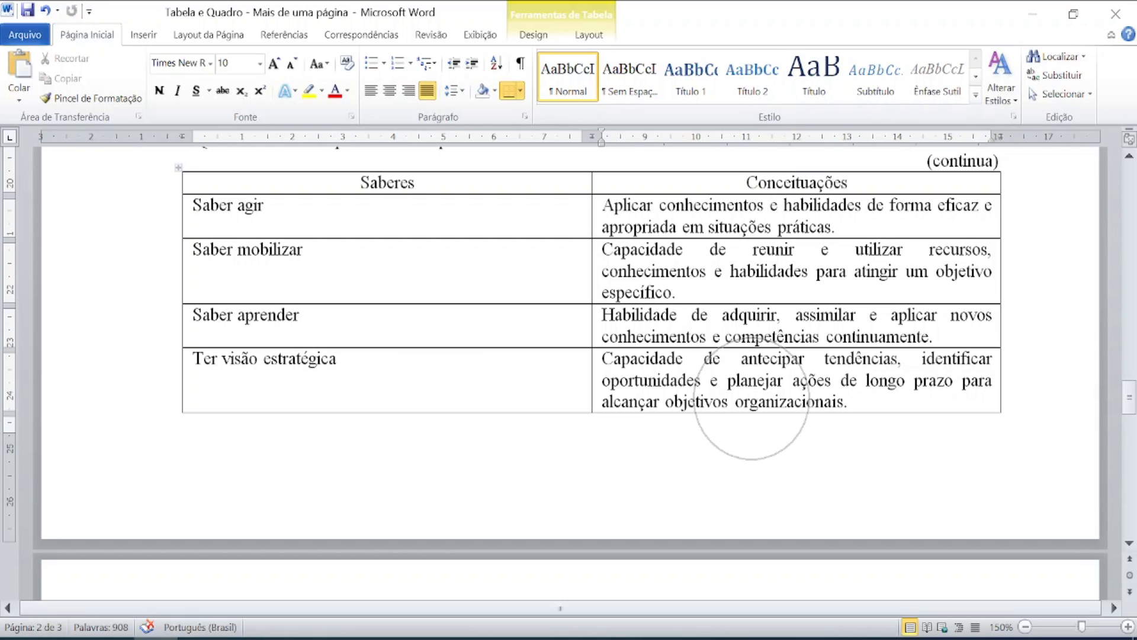
key(ctrl)
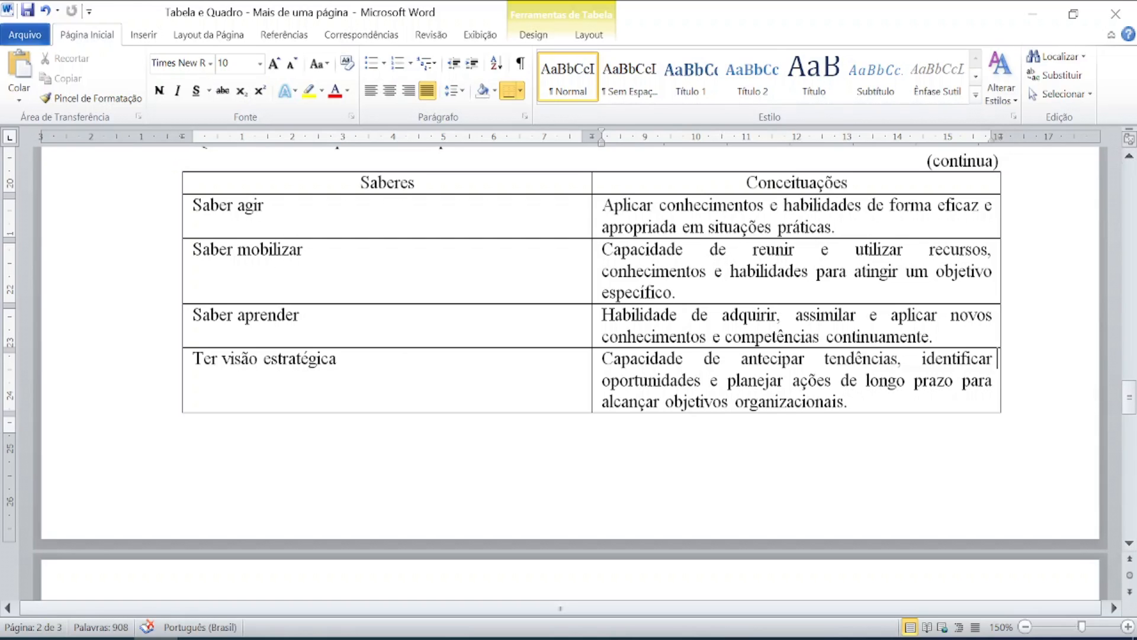
Step: Insert two blank rows in Quadro 1 between the "Ter visão estratégica" and "Pensamento crítico" rows
click(1010, 379)
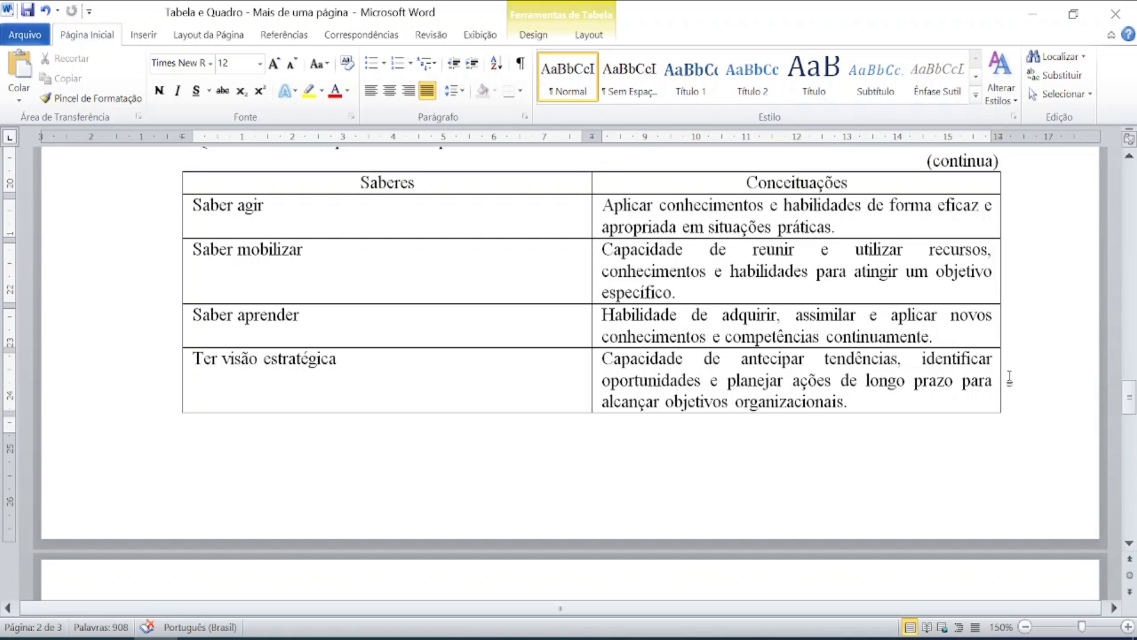
key(Return)
scroll(1010, 355, down, 4)
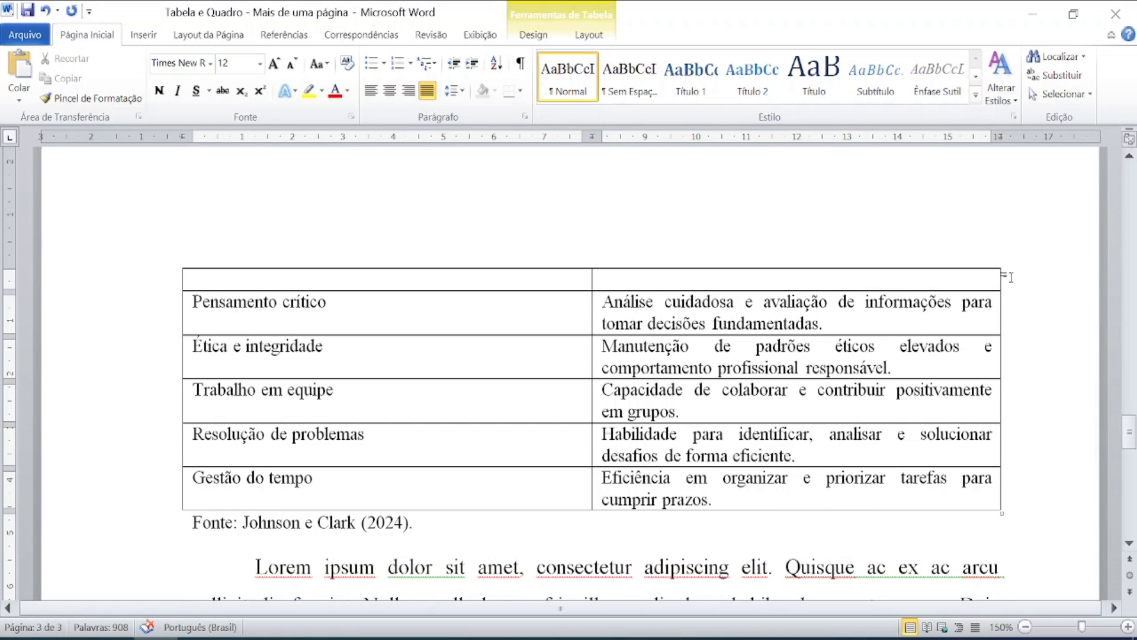
key(Return)
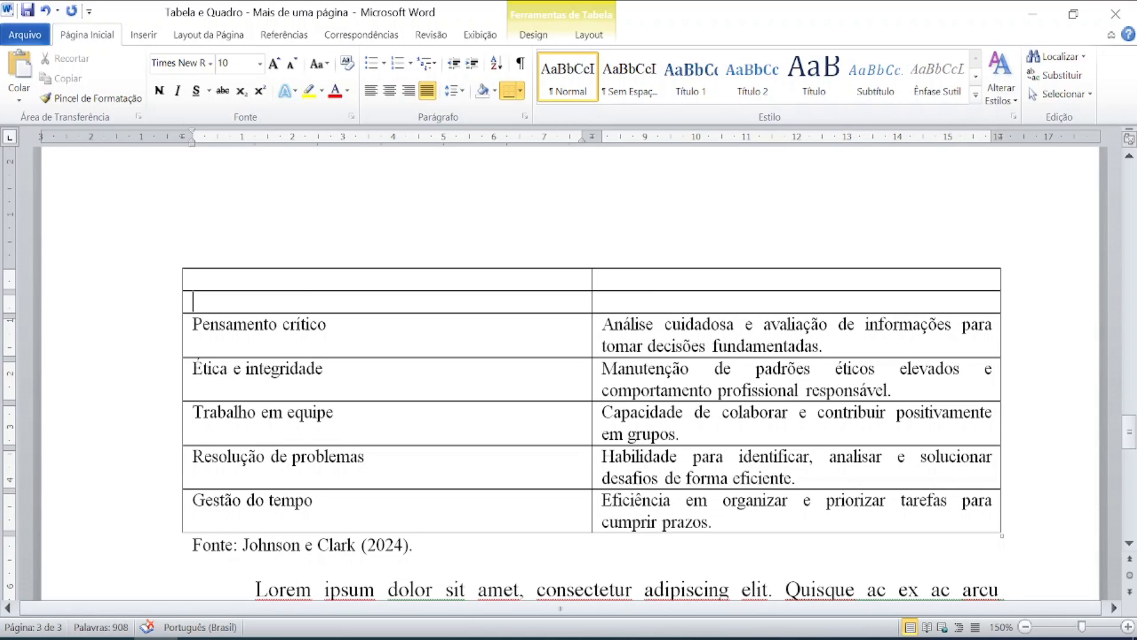
Step: Enter "(conclusão)" in the second column of the first blank row and align it to the right
text((conc)
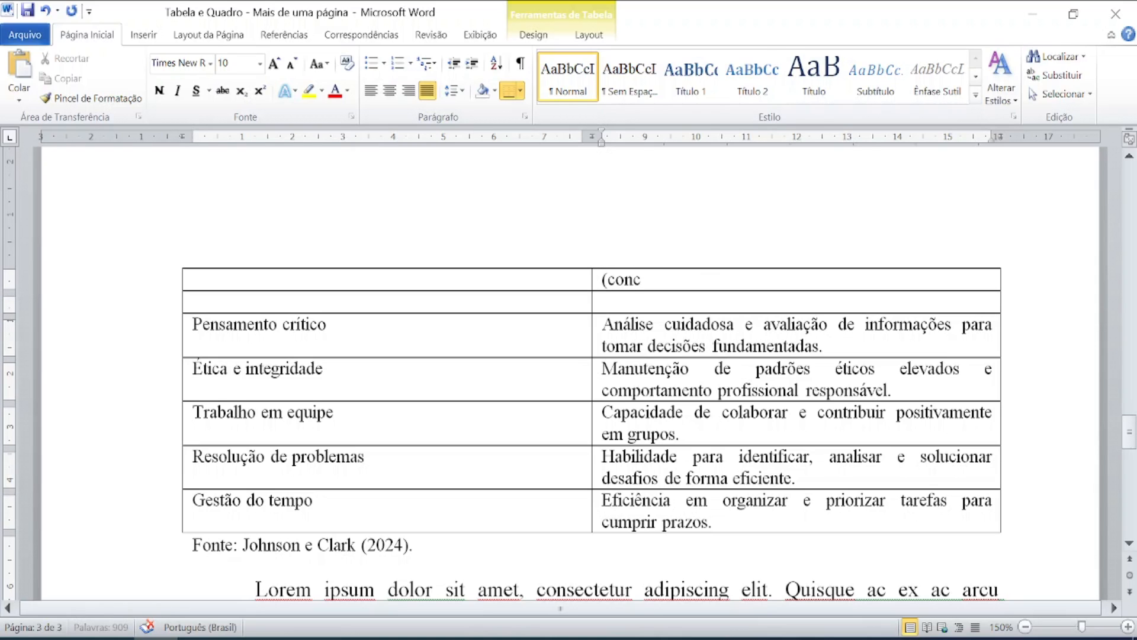
text(lusão))
key(ctrl+shift+Left)
key(ctrl+shift+Left)
key(ctrl+shift+Left)
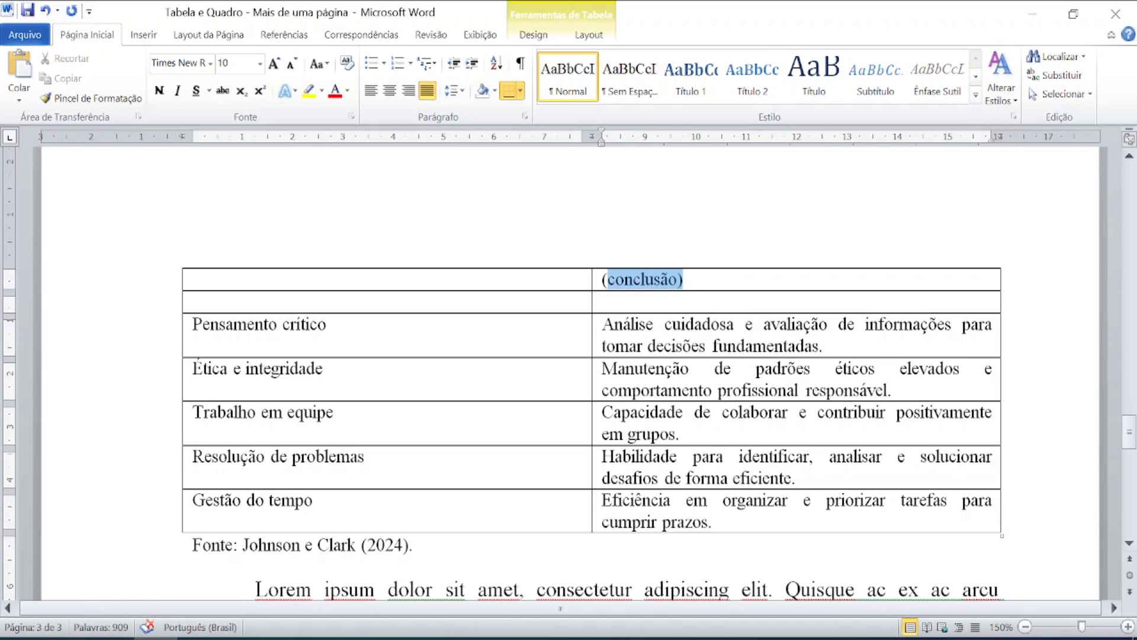
click(408, 91)
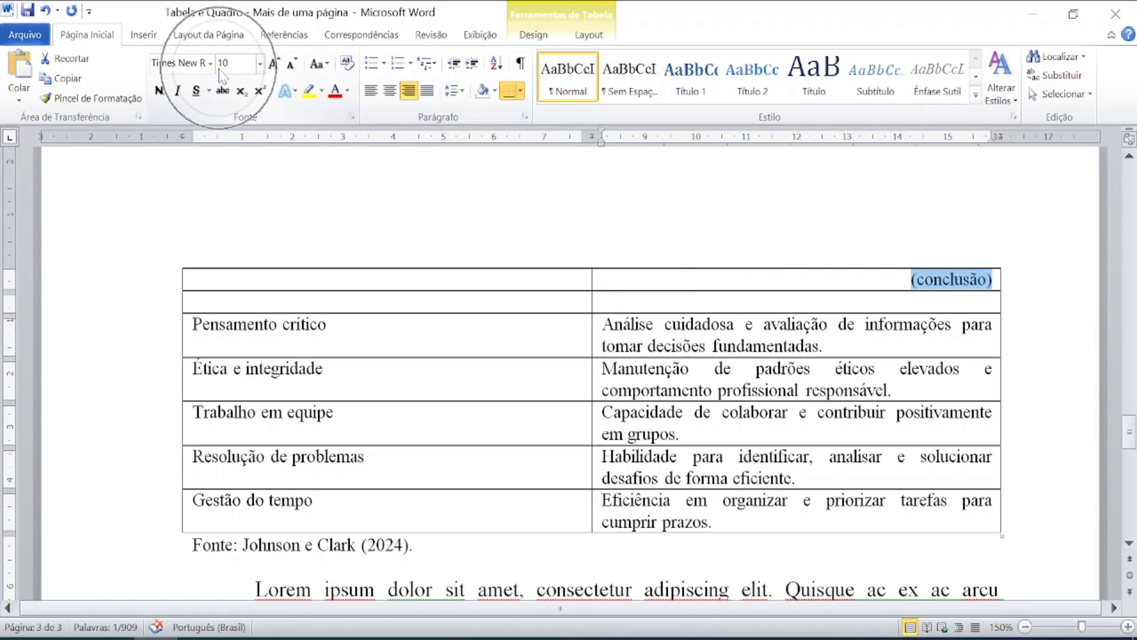
Step: Copy the "Saberes" and "Conceituações" header cells of Quadro 1 into the blank row below "(conclusão)"
click(466, 300)
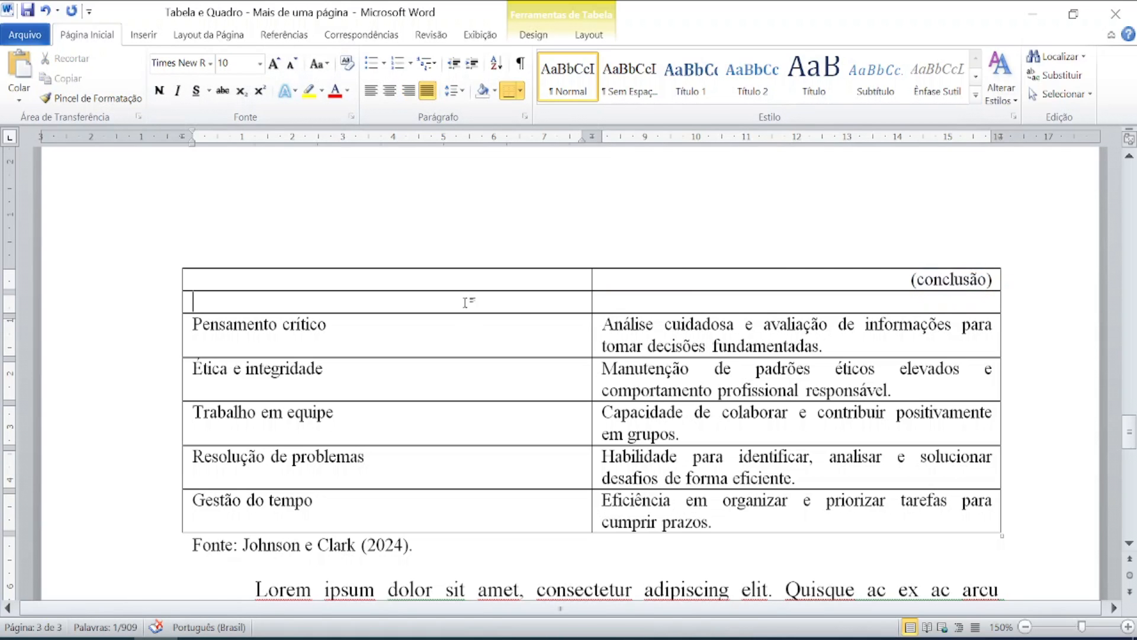
scroll(522, 375, up, 10)
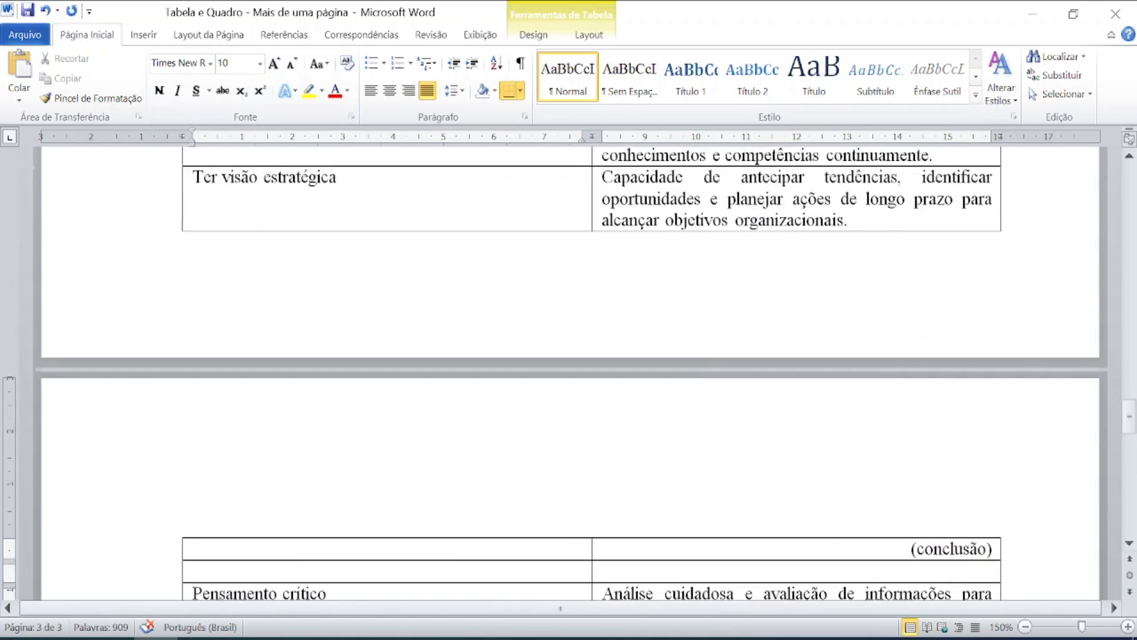
drag(360, 337, 829, 339)
key(ctrl+c)
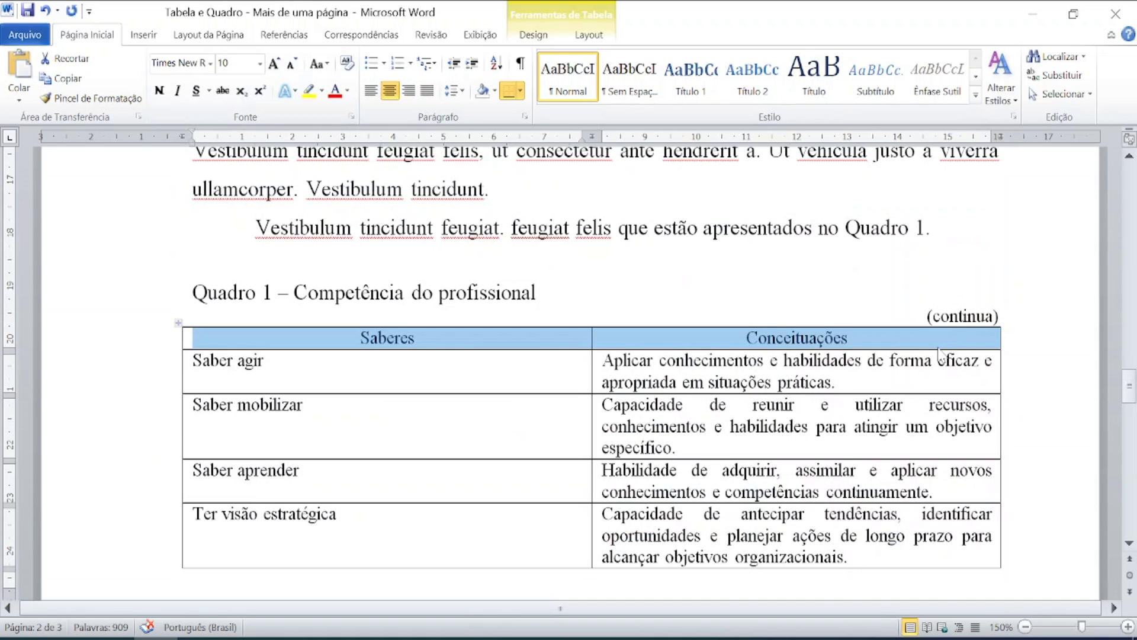
scroll(939, 354, down, 10)
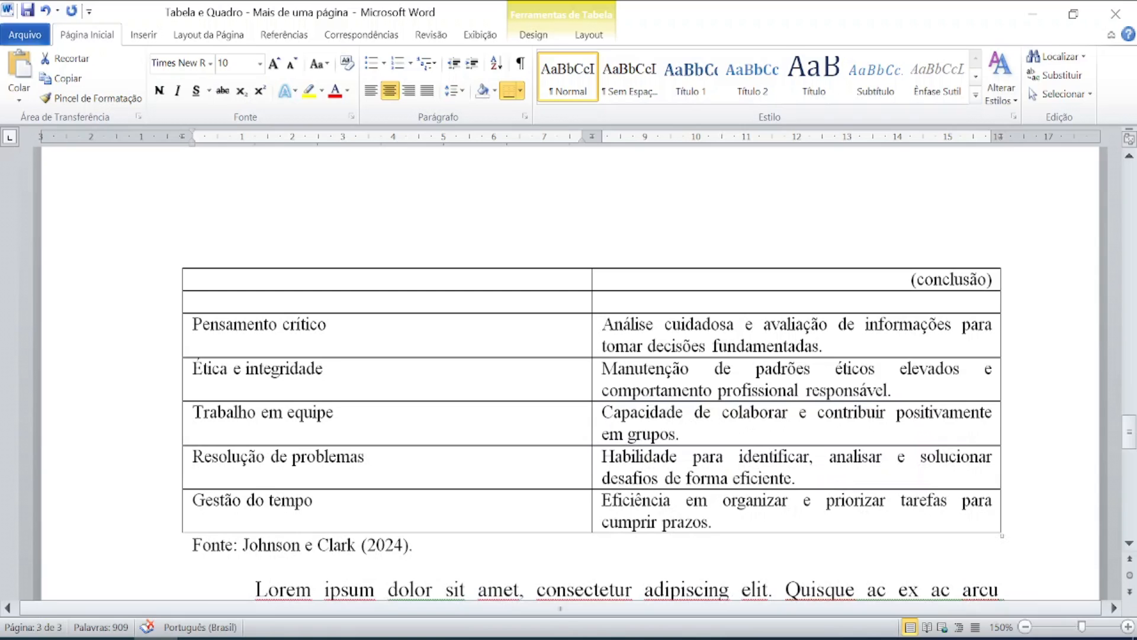
drag(380, 302, 813, 304)
key(ctrl+v)
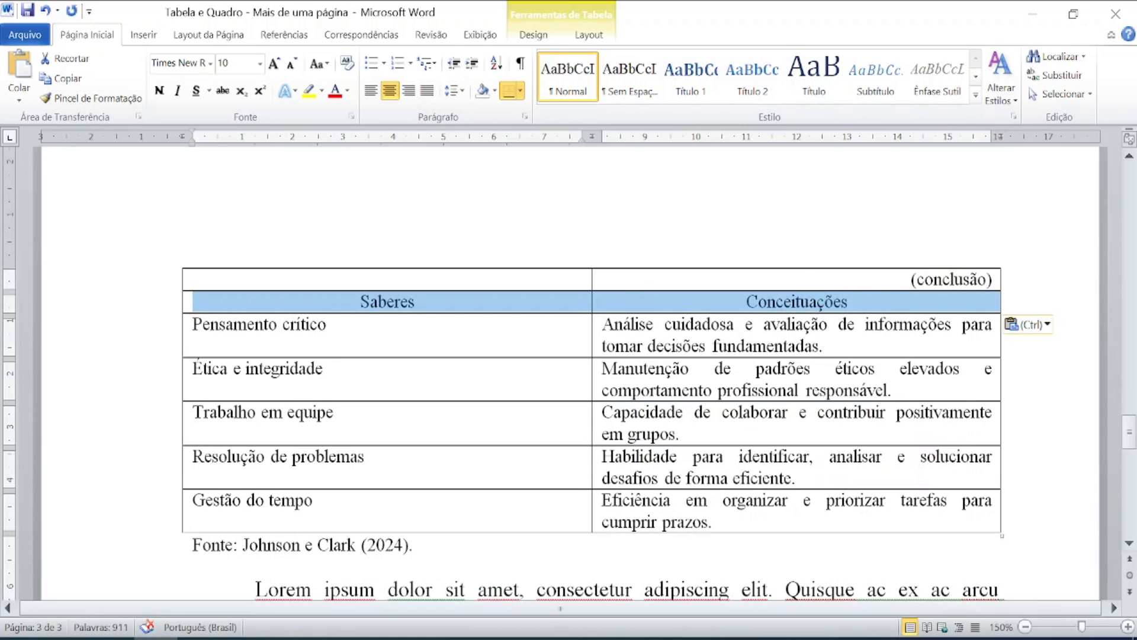
Step: Remove the bottom border from the "Ter visão estratégica" row of Quadro 1
scroll(354, 363, up, 6)
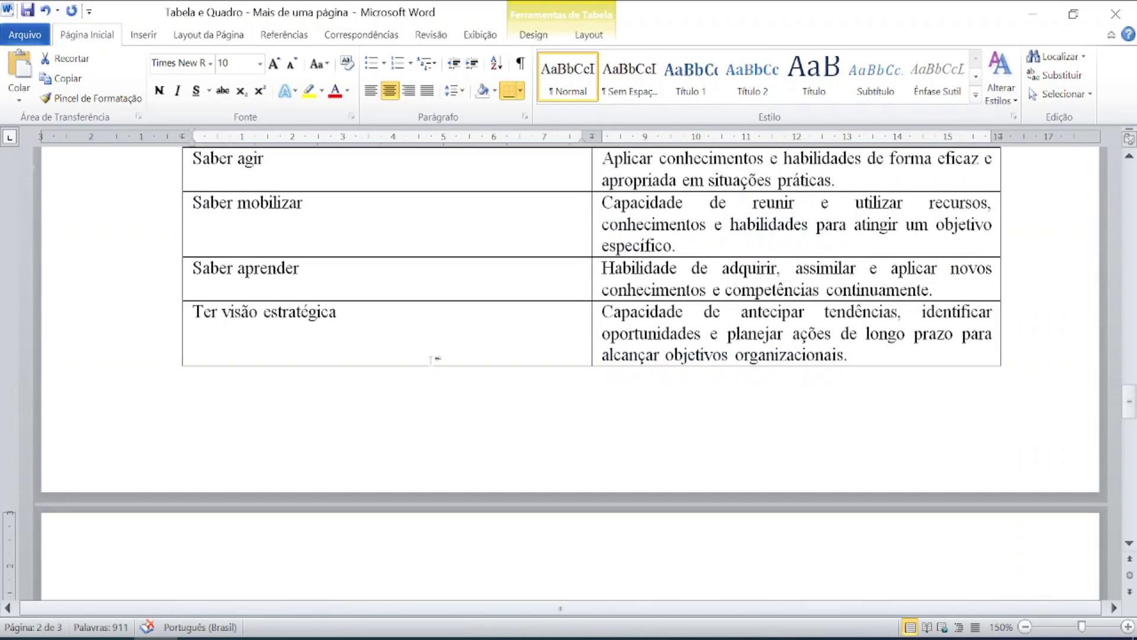
click(429, 362)
click(431, 362)
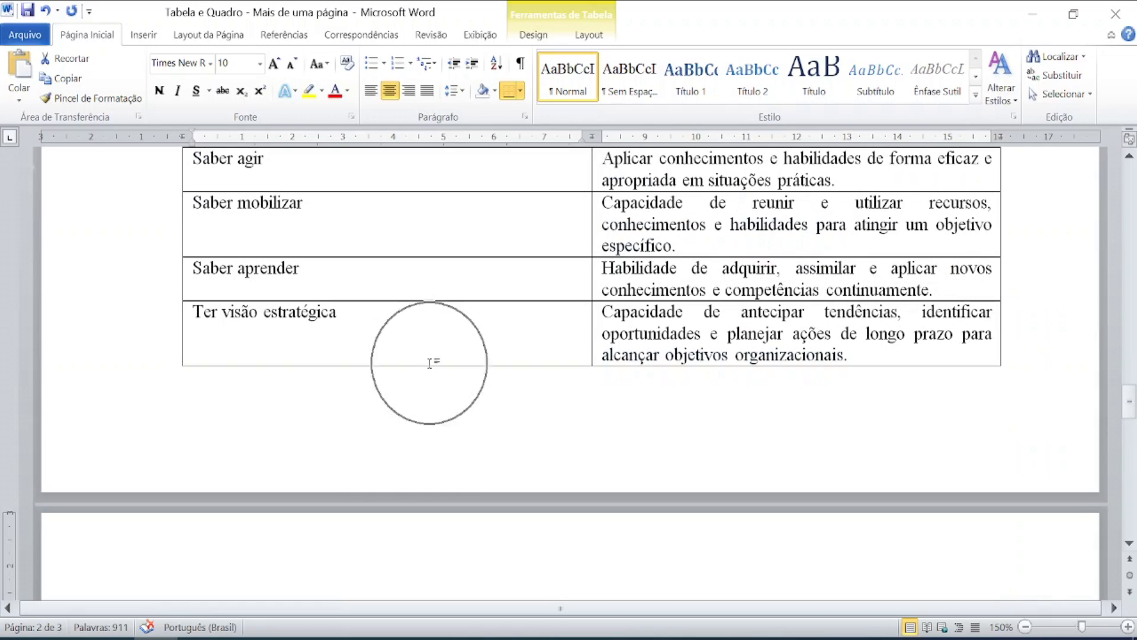
click(430, 362)
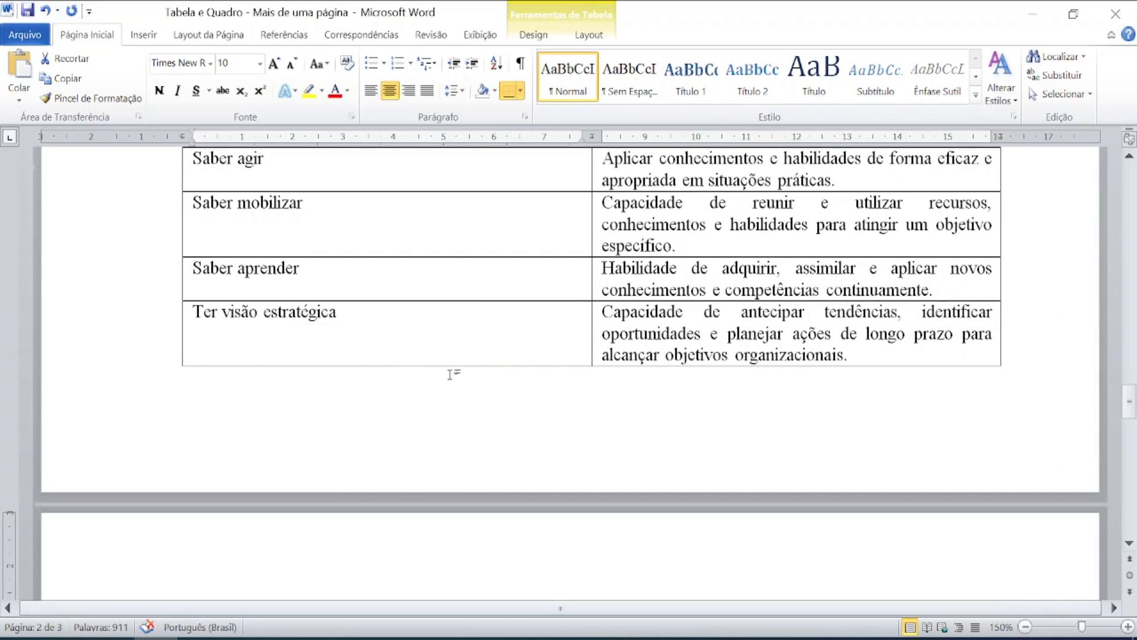
key(ctrl)
key(ctrl)
key(ctrl)
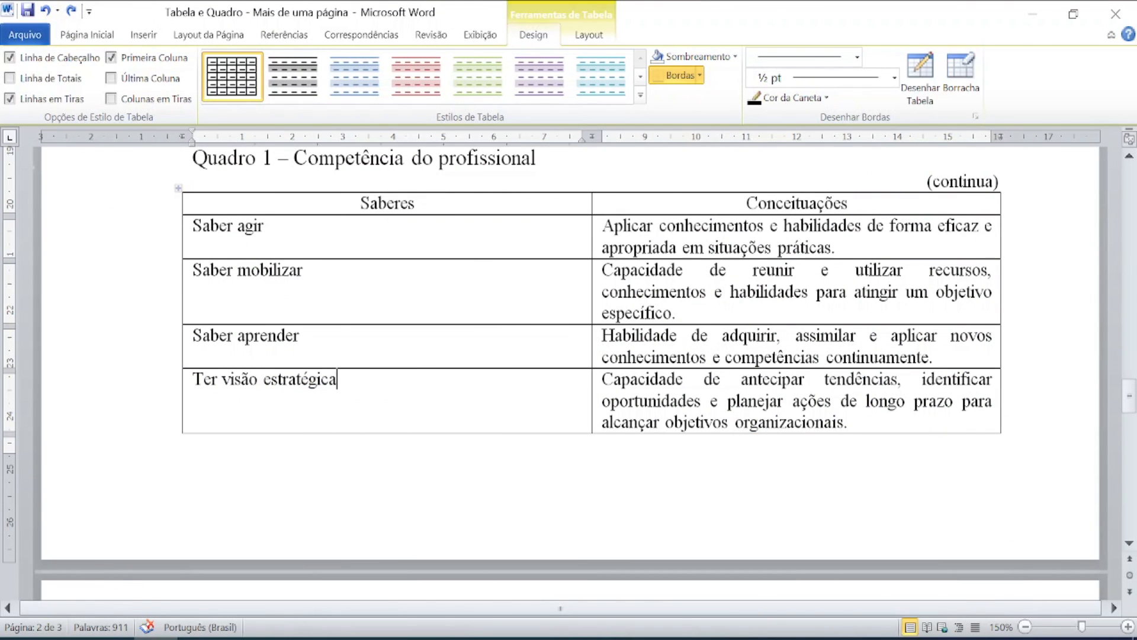
drag(193, 381, 740, 403)
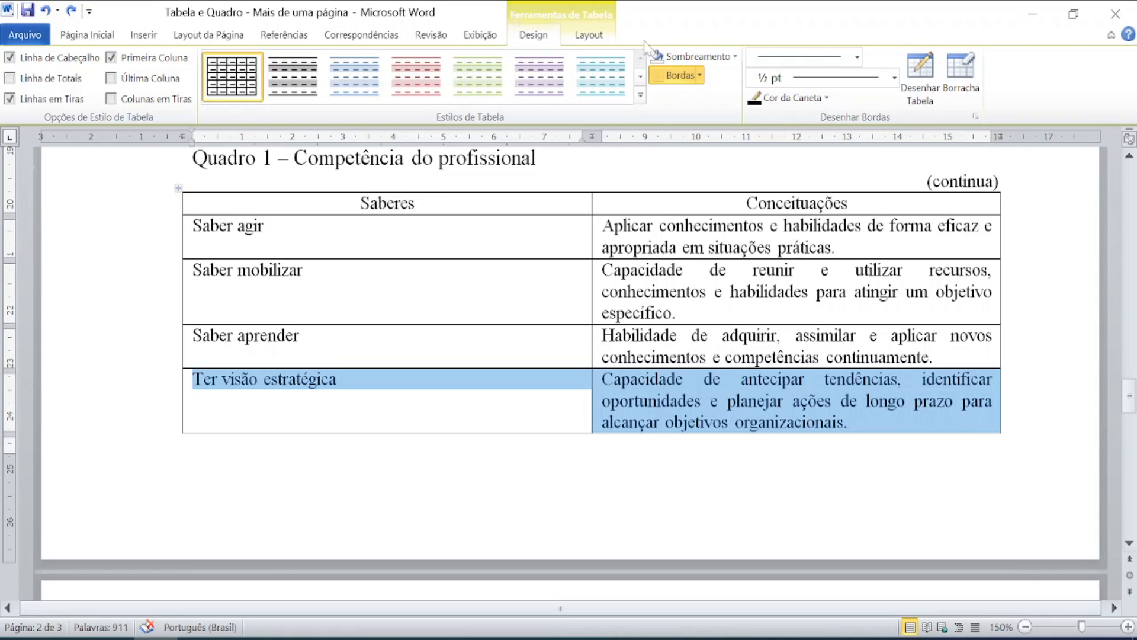
click(699, 75)
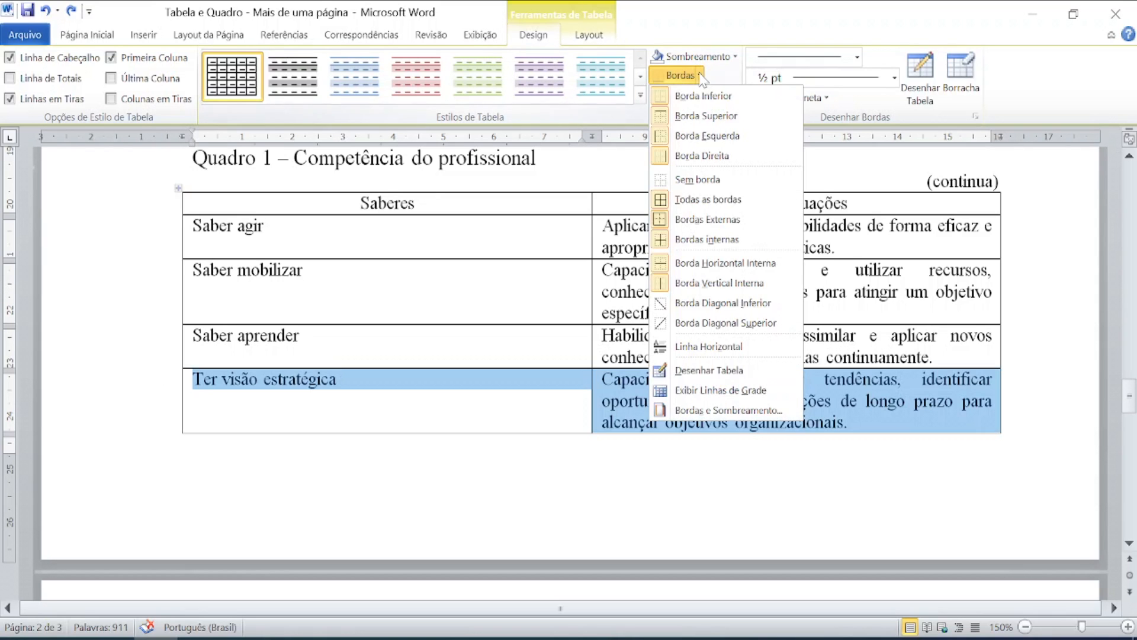
click(674, 97)
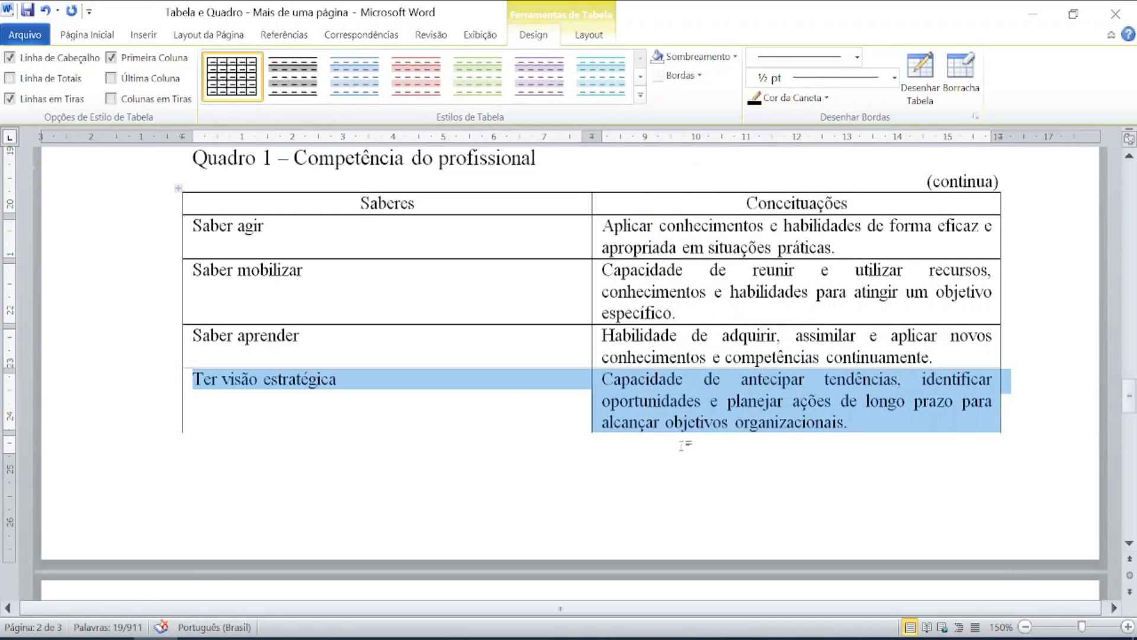
Step: Check the Quadro 1 borders on both sides of the page break, including the "(conclusão)" row
click(646, 423)
click(579, 437)
click(579, 434)
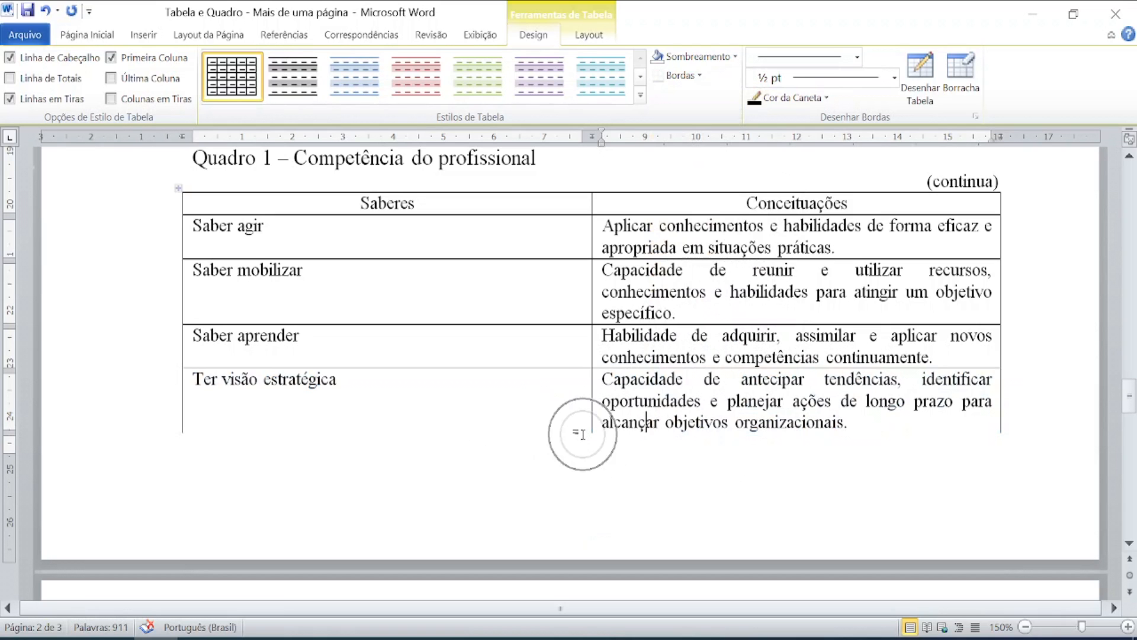
scroll(583, 435, down, 5)
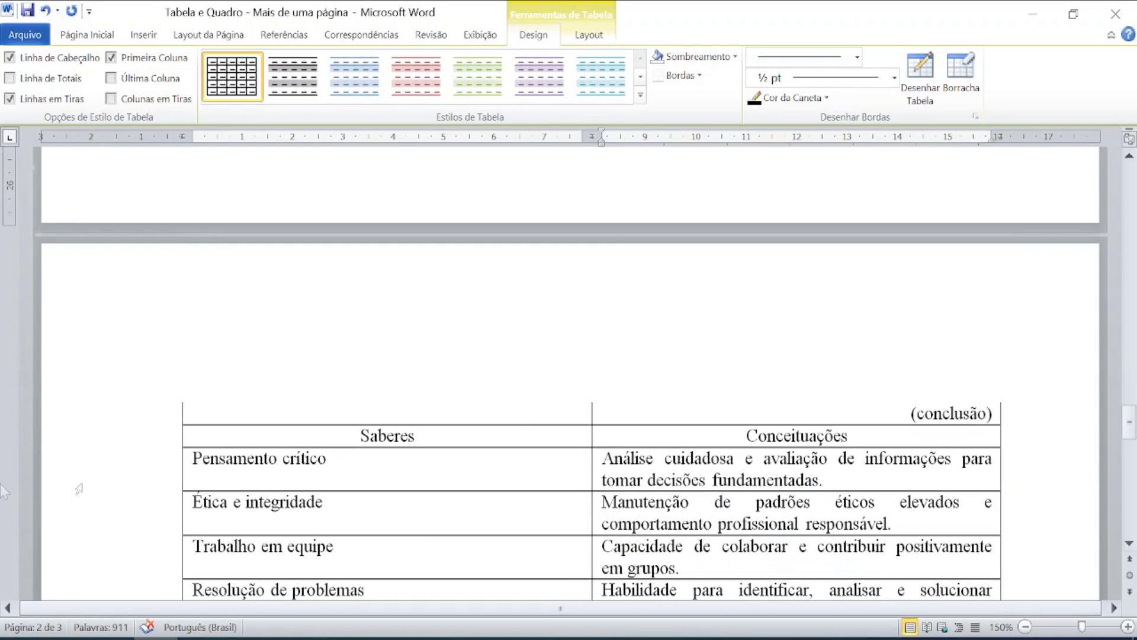
click(986, 412)
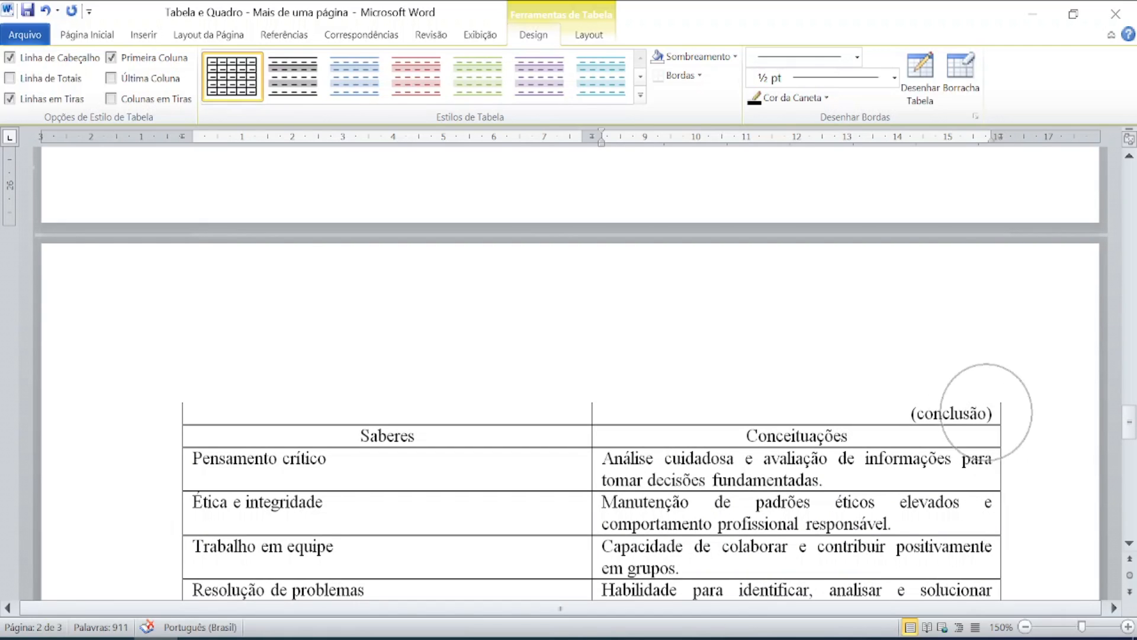
Step: Remove the left, right and inside borders from the "(conclusão)" row of Quadro 1
click(986, 412)
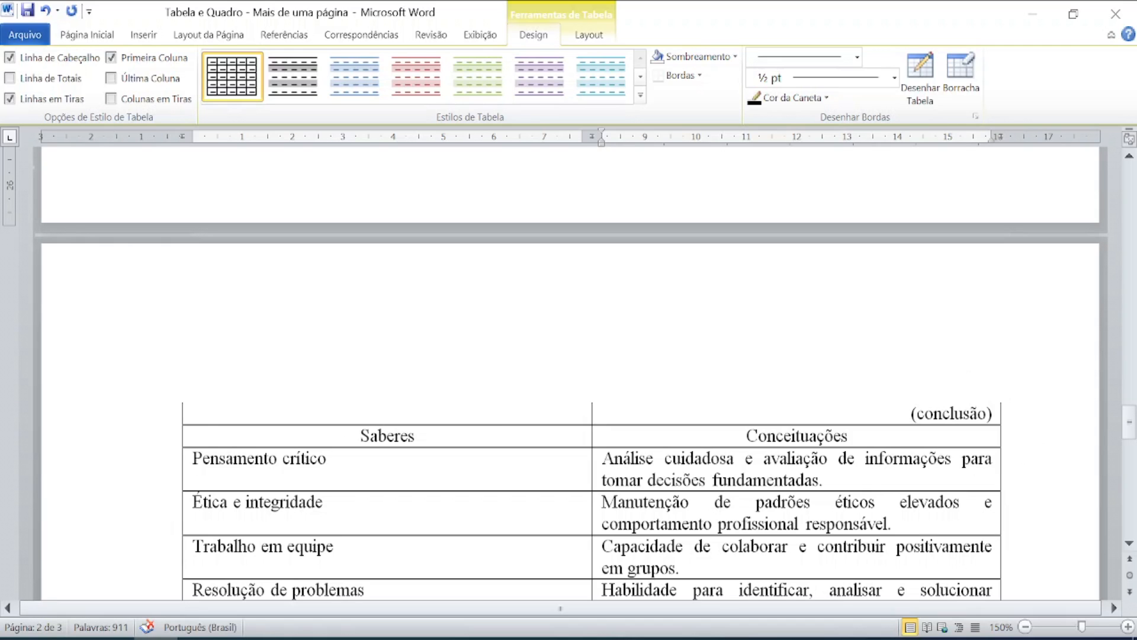
click(189, 416)
click(200, 417)
drag(201, 414, 960, 414)
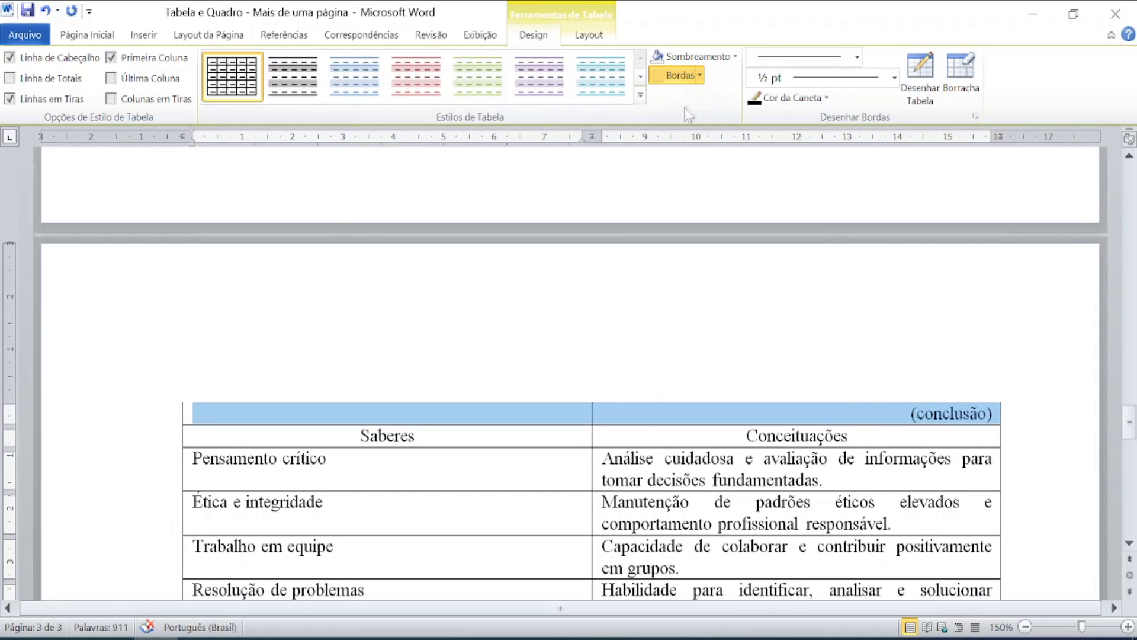
click(699, 76)
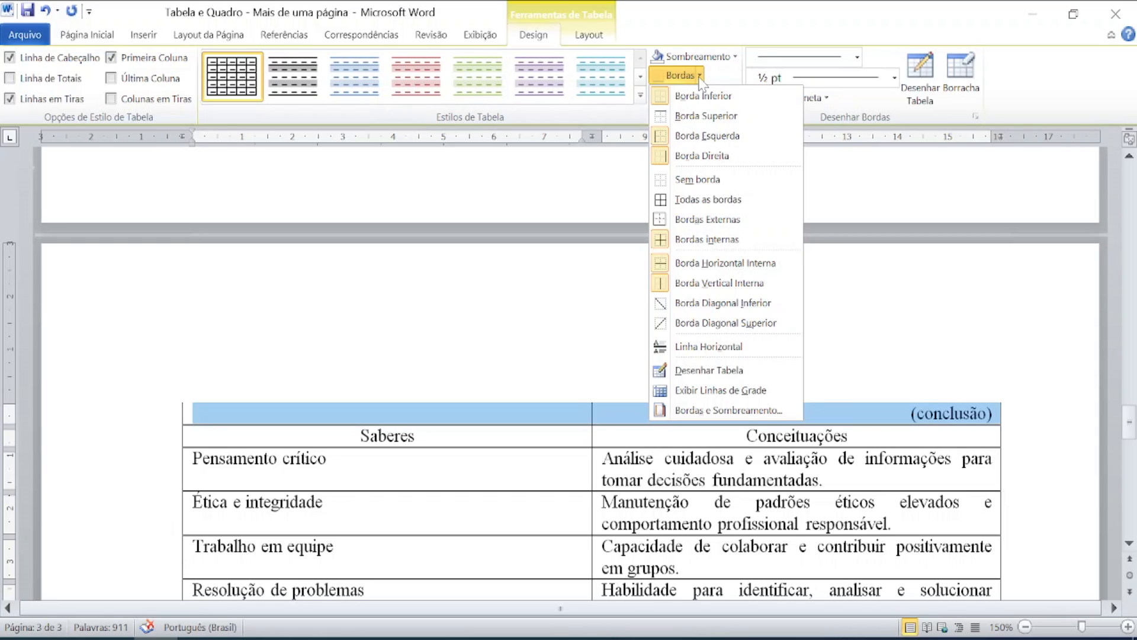
click(678, 142)
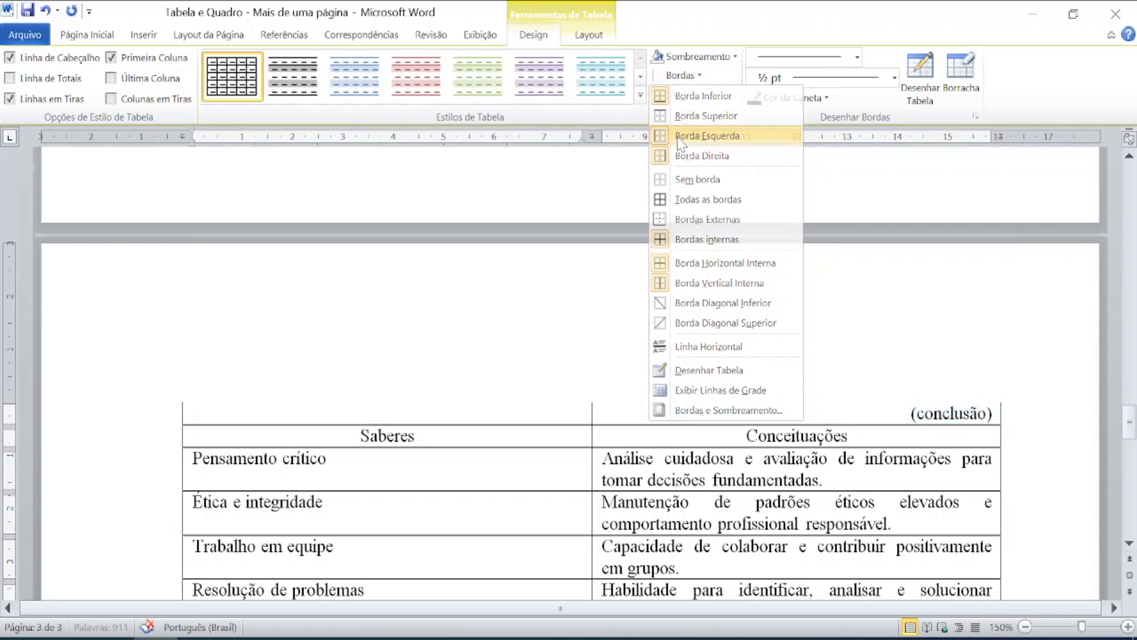
click(700, 76)
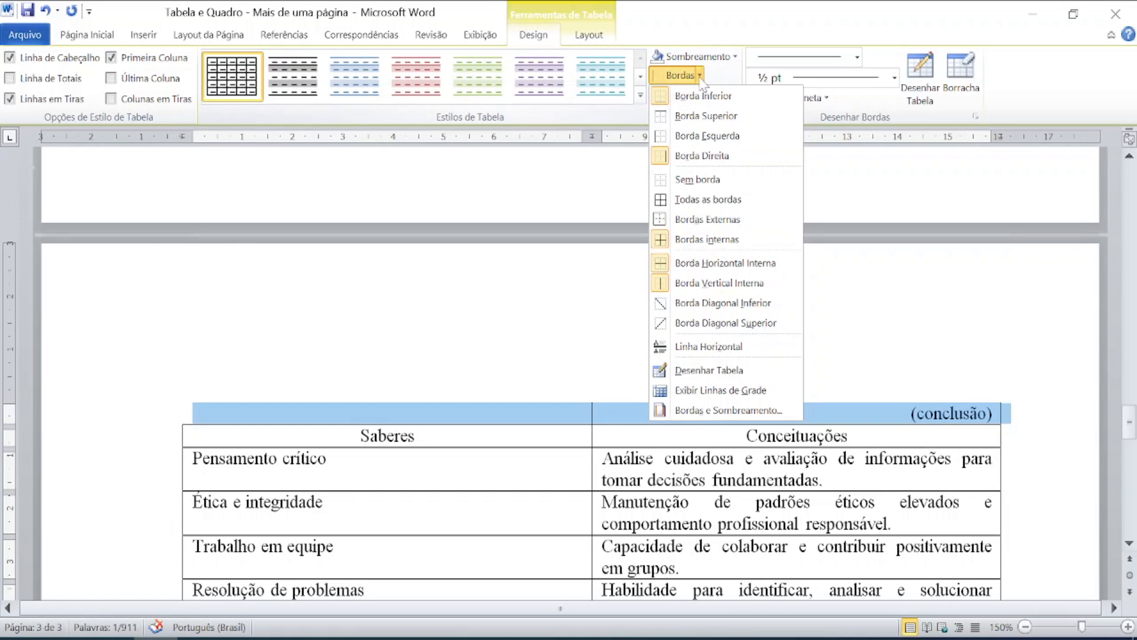
click(696, 157)
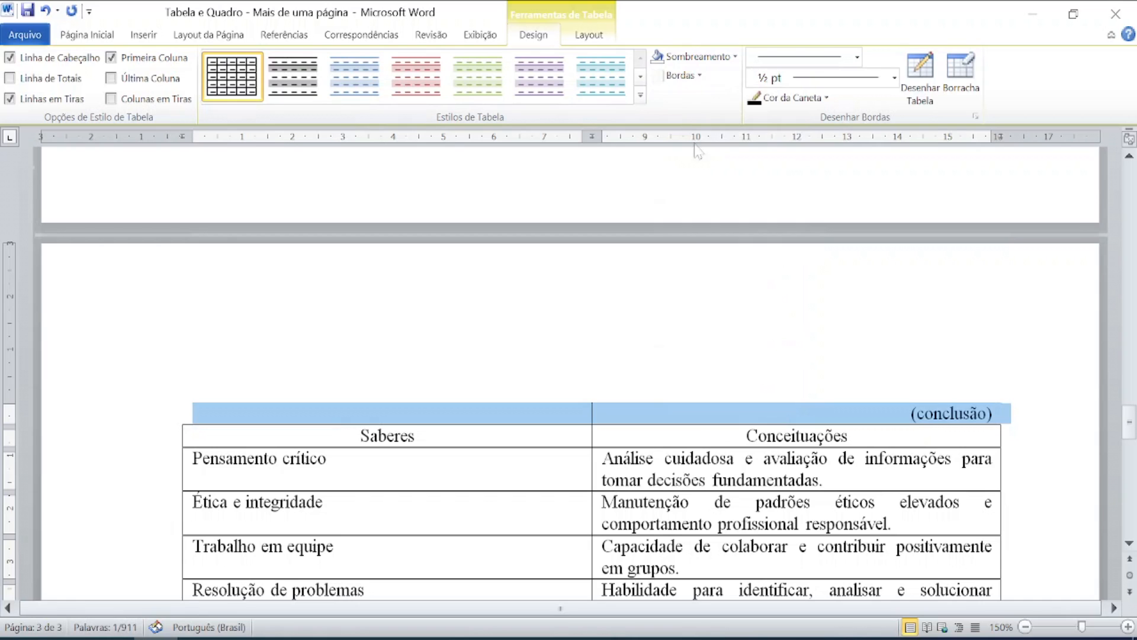
click(699, 76)
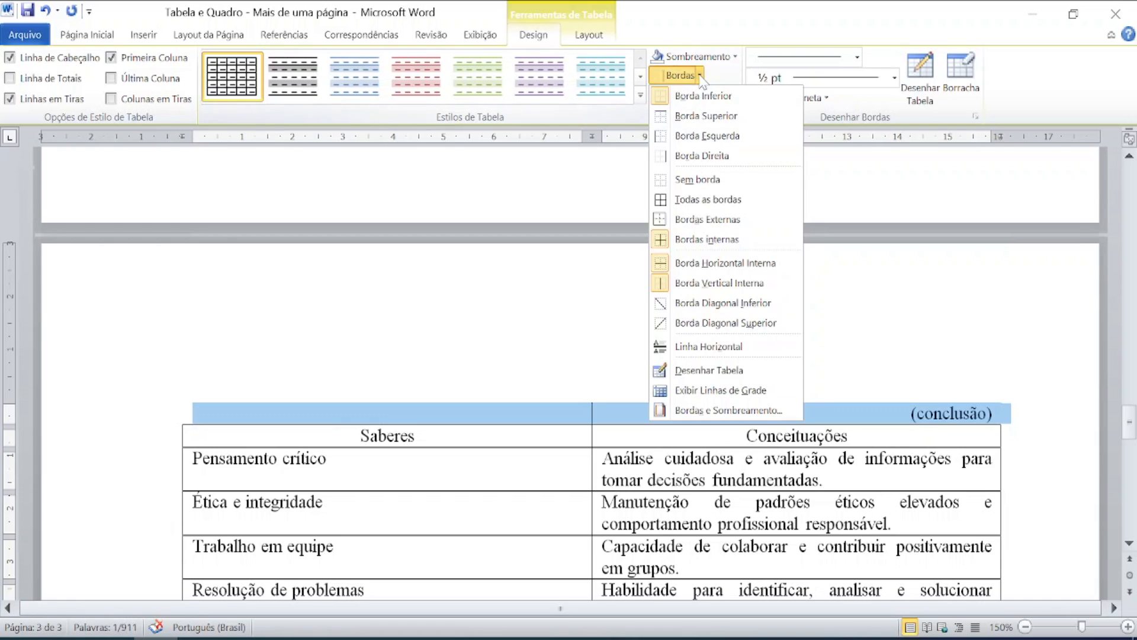
click(693, 240)
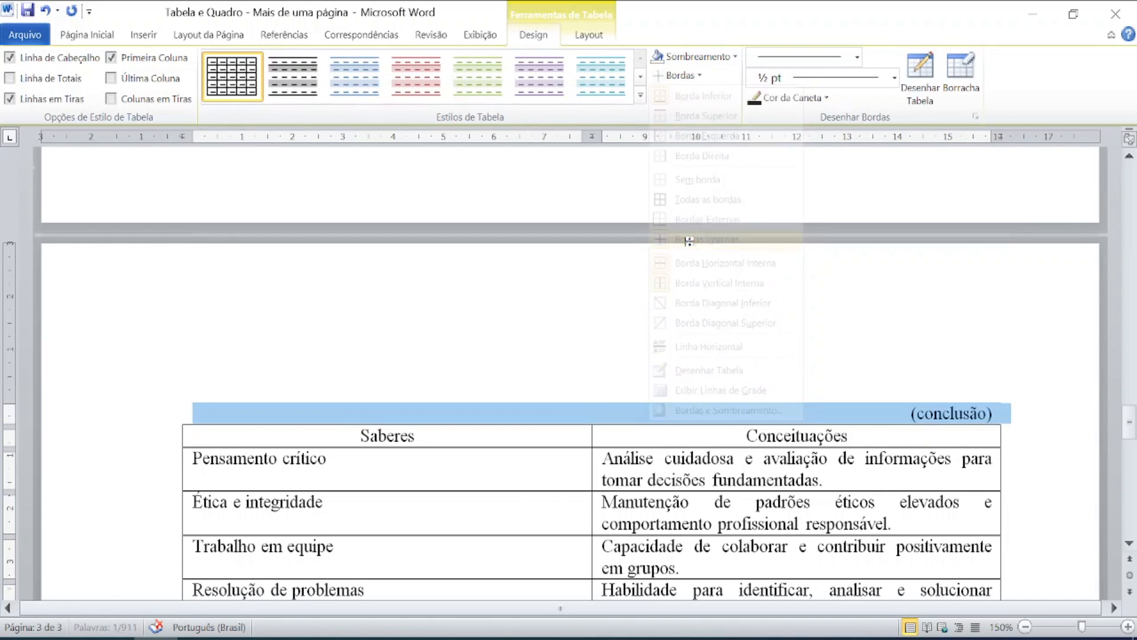
click(399, 413)
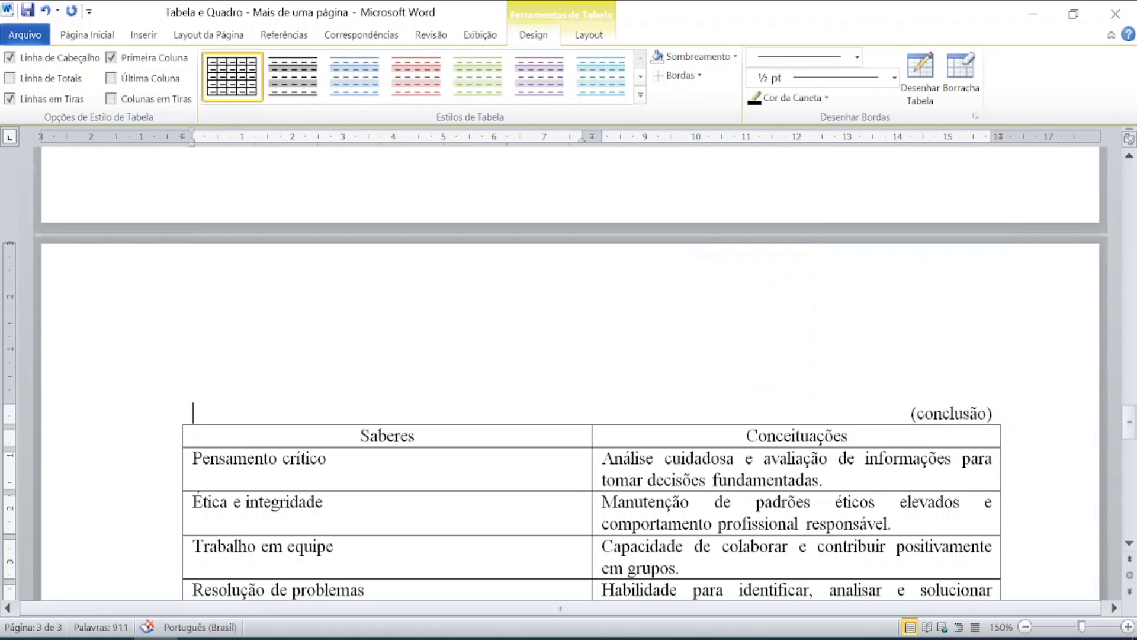
Step: Review the finished Quadro 1 on both pages, checking its labels, repeated header row and borders
scroll(953, 409, down, 3)
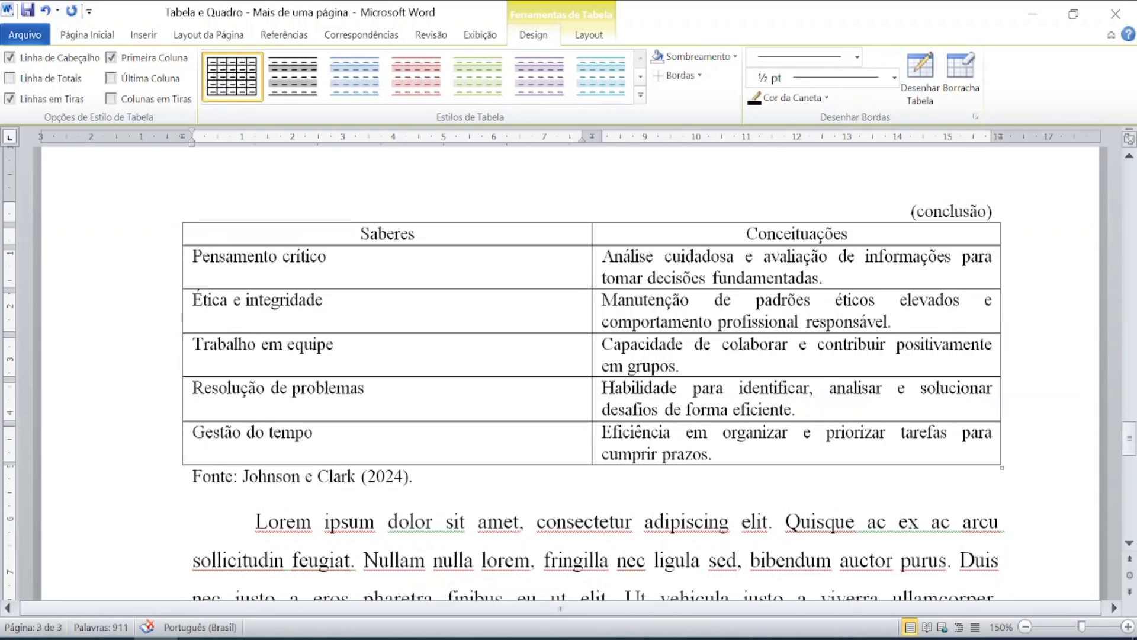
scroll(569, 356, up, 6)
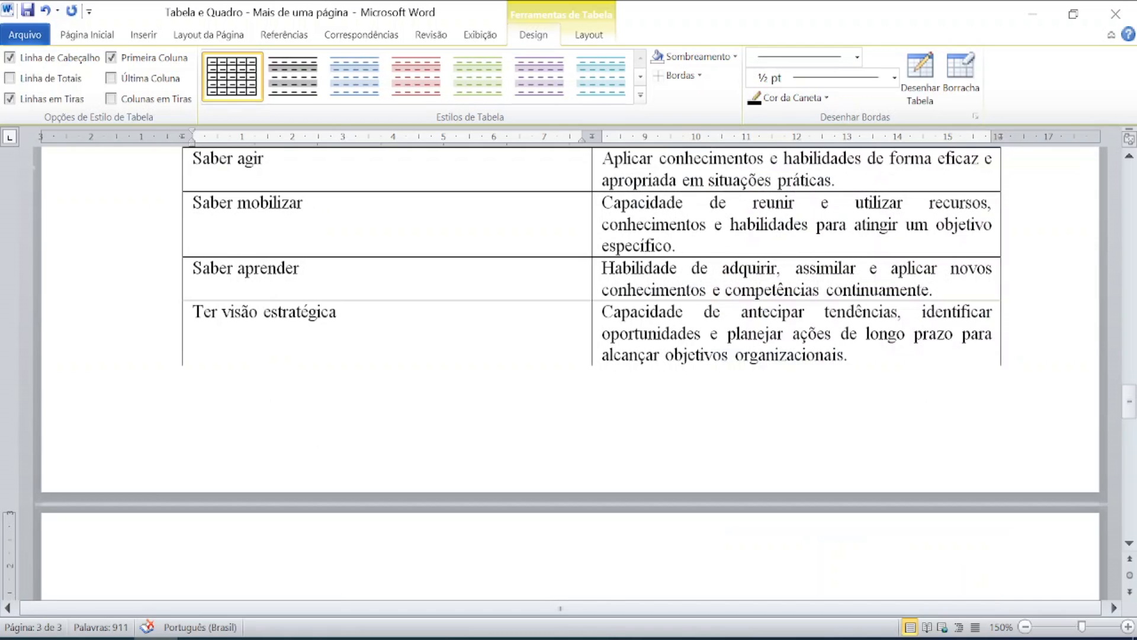
scroll(569, 356, up, 4)
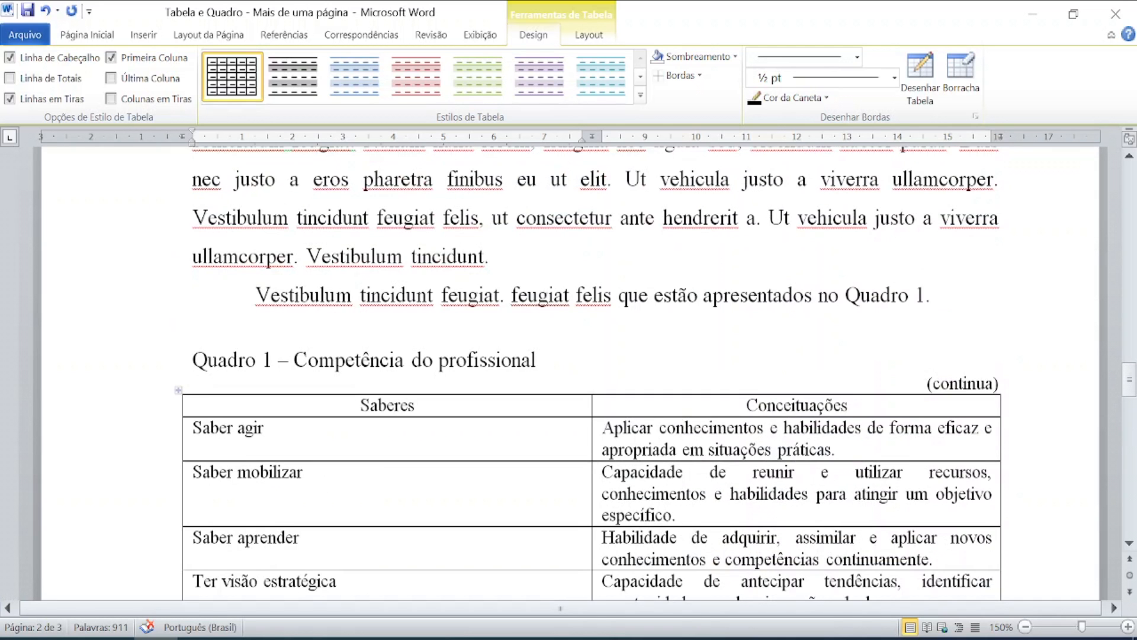
scroll(663, 417, down, 8)
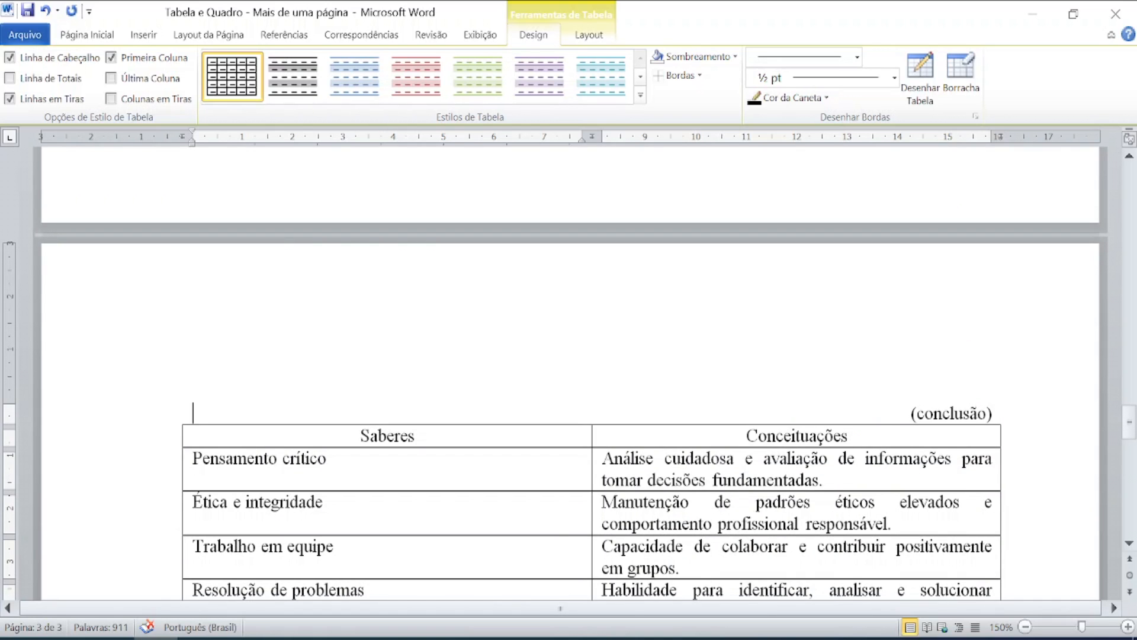
scroll(569, 379, down, 1)
scroll(569, 379, down, 1)
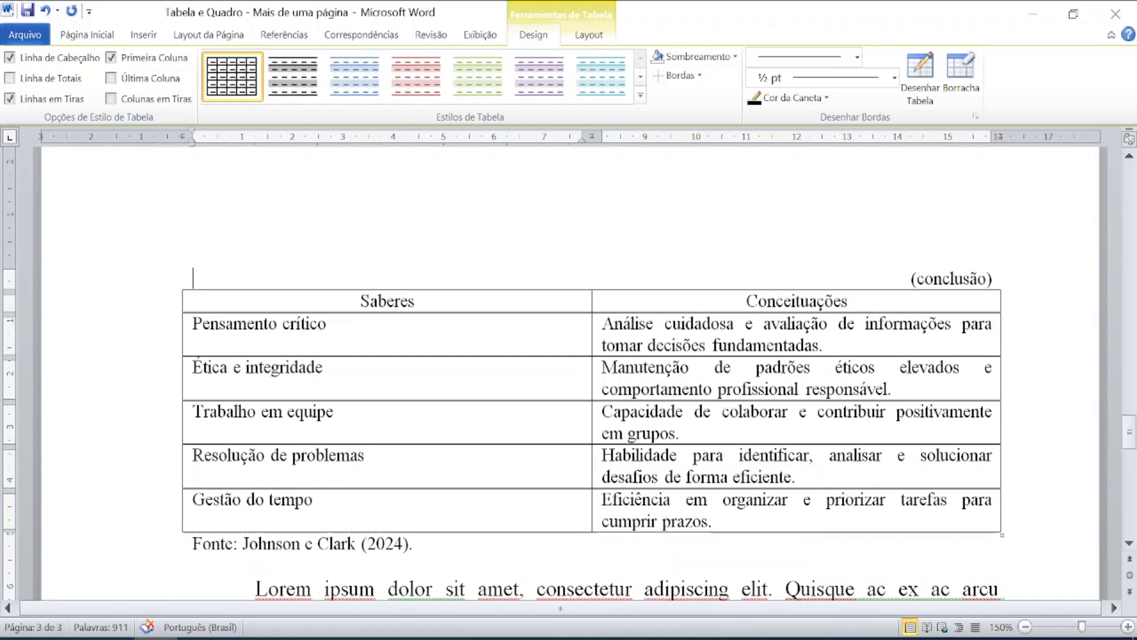
scroll(572, 424, up, 1)
scroll(571, 425, up, 4)
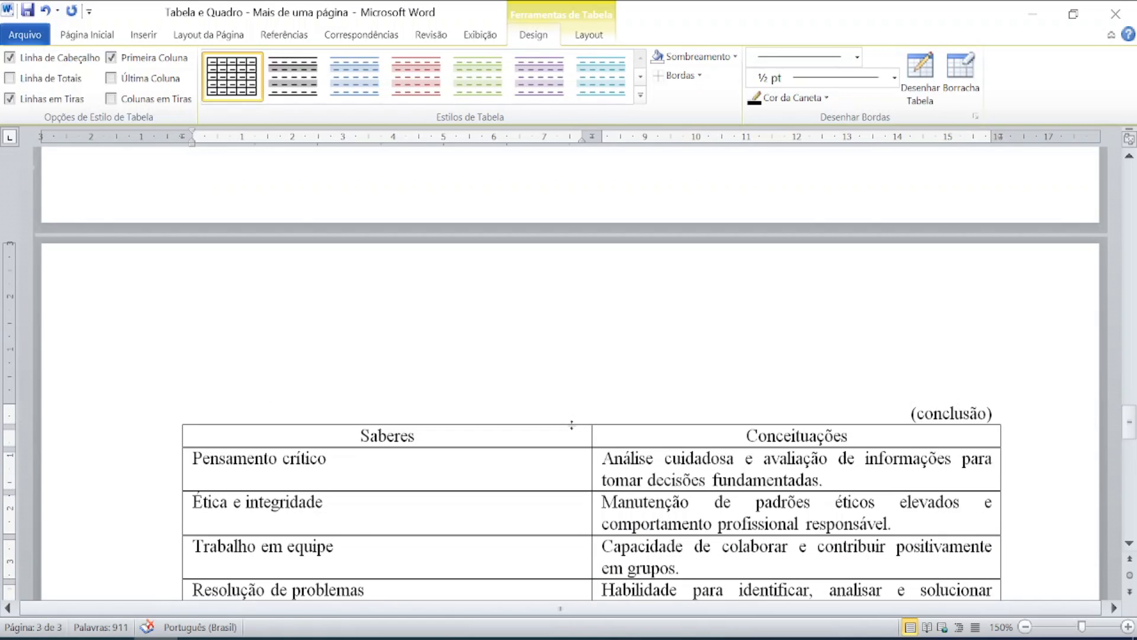
scroll(571, 424, up, 7)
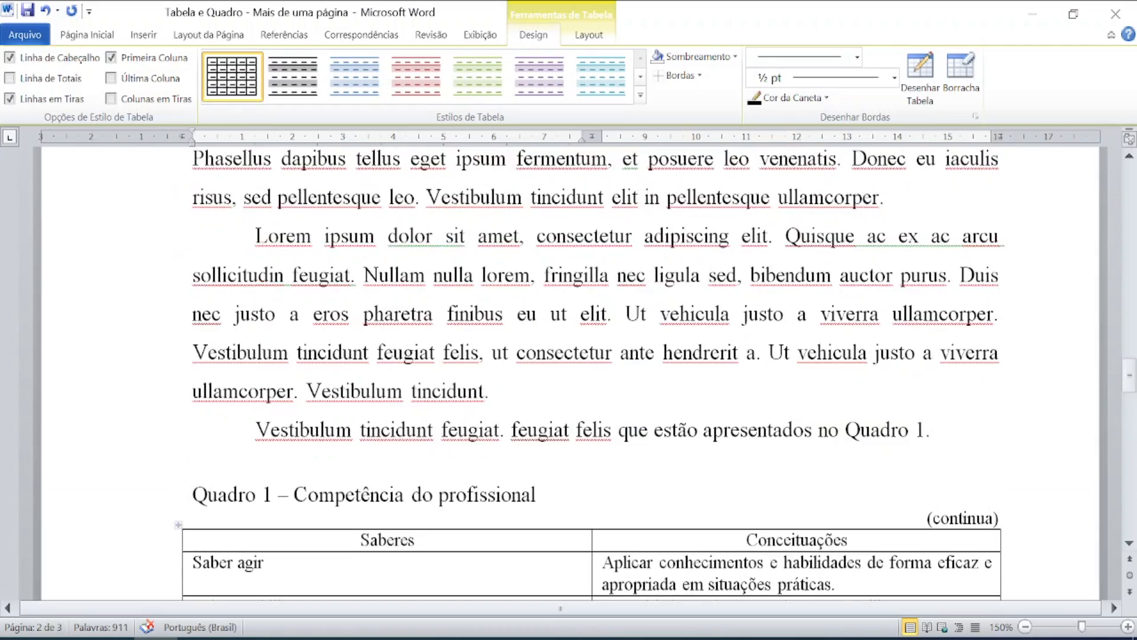
Step: Review Tabela 1 across the page break, checking the "(continua)" and "(conclusão)" labels, header rows and borders
scroll(572, 425, up, 2)
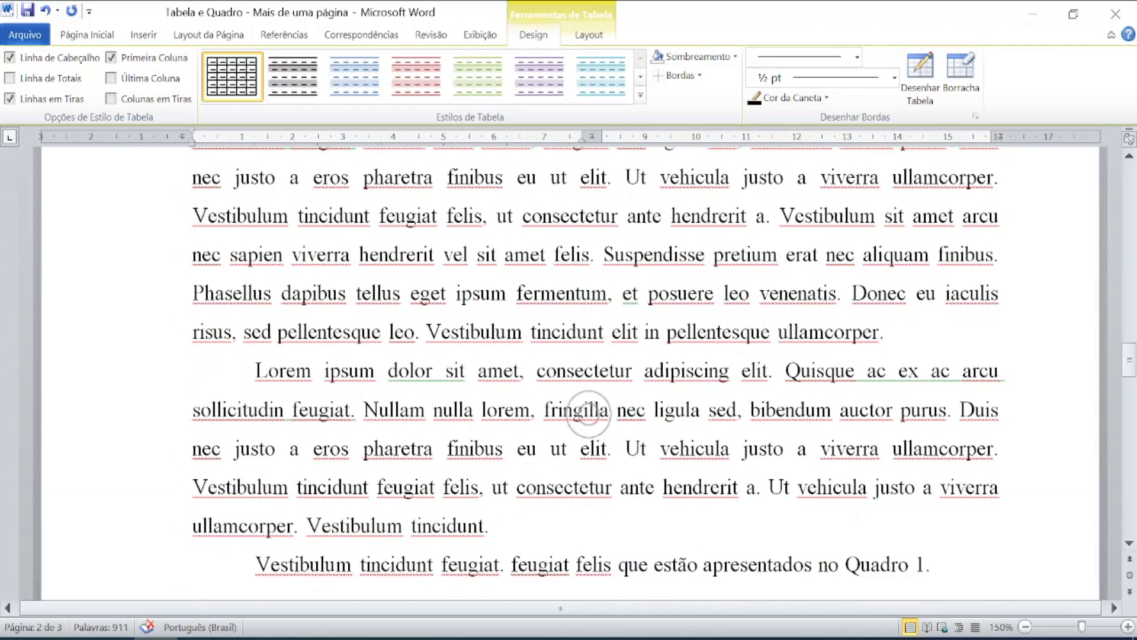
scroll(589, 414, up, 1)
scroll(599, 373, up, 6)
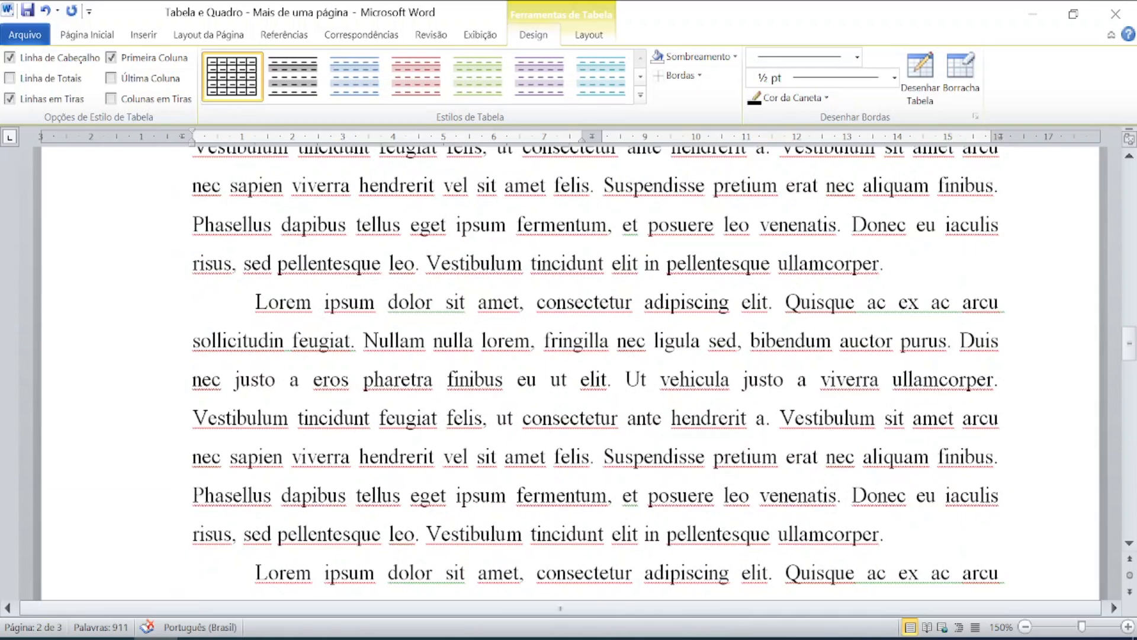
scroll(572, 373, up, 4)
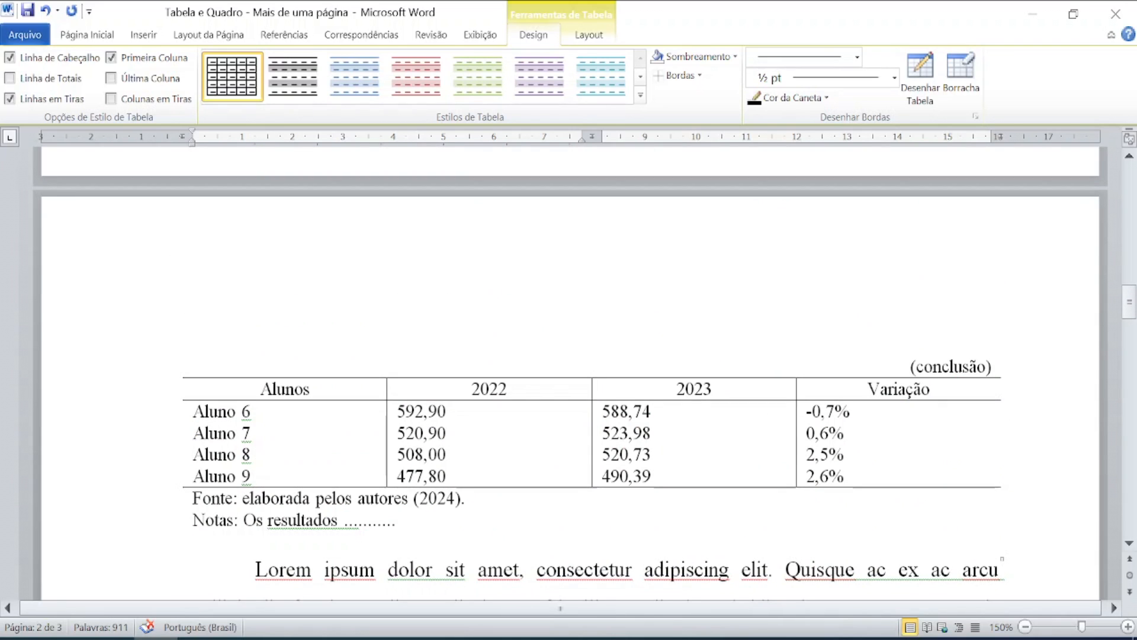
scroll(569, 373, up, 2)
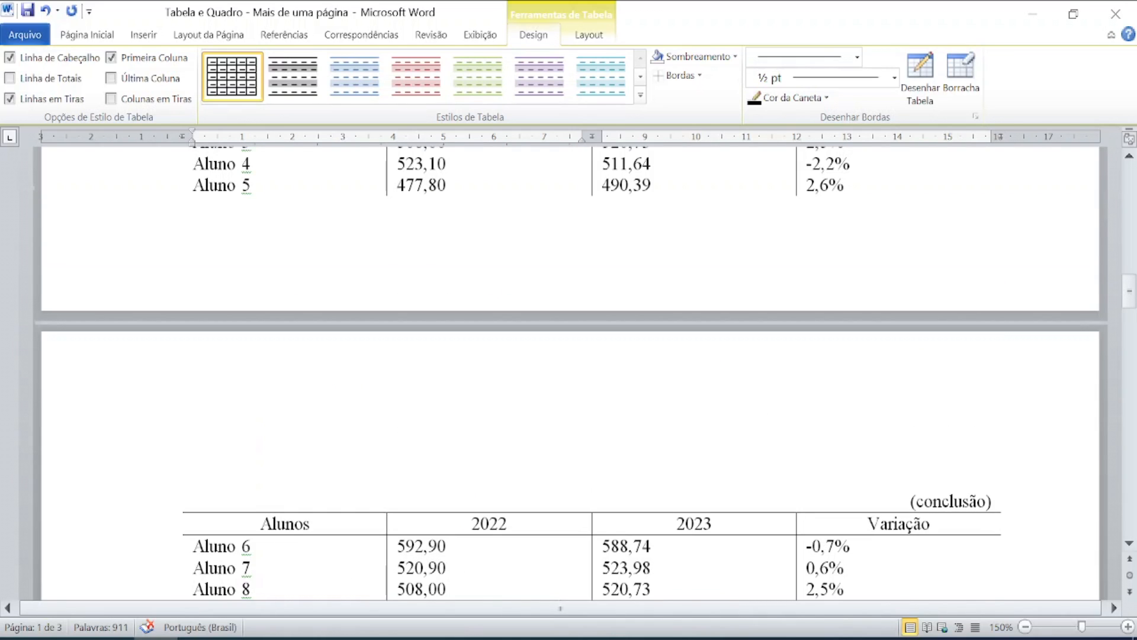
scroll(568, 373, up, 1)
scroll(569, 373, up, 1)
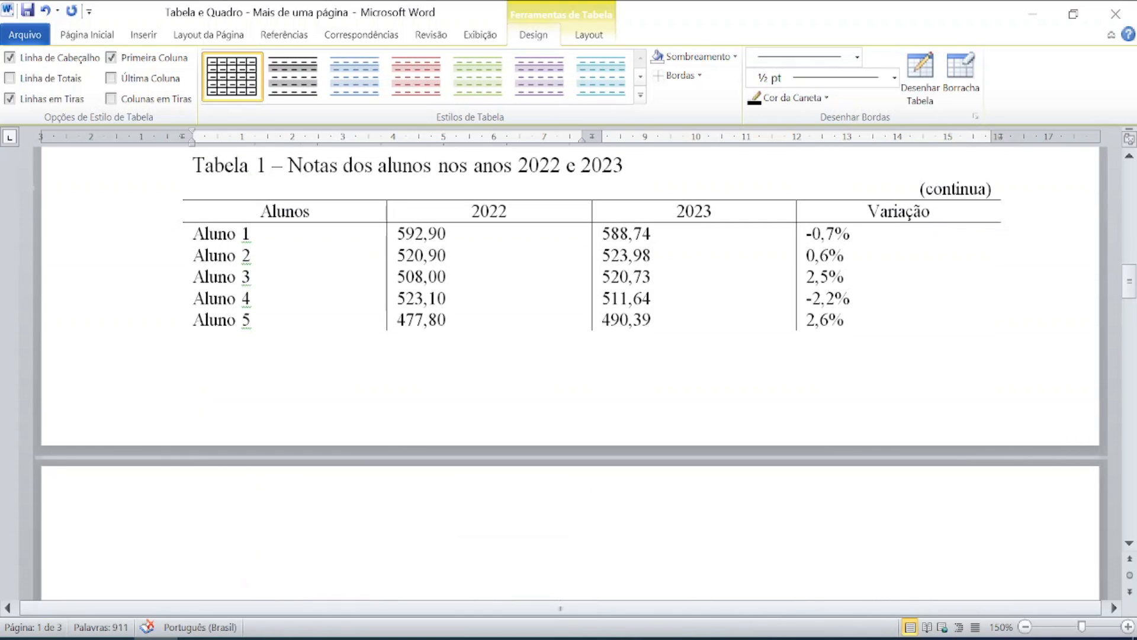
scroll(569, 373, down, 2)
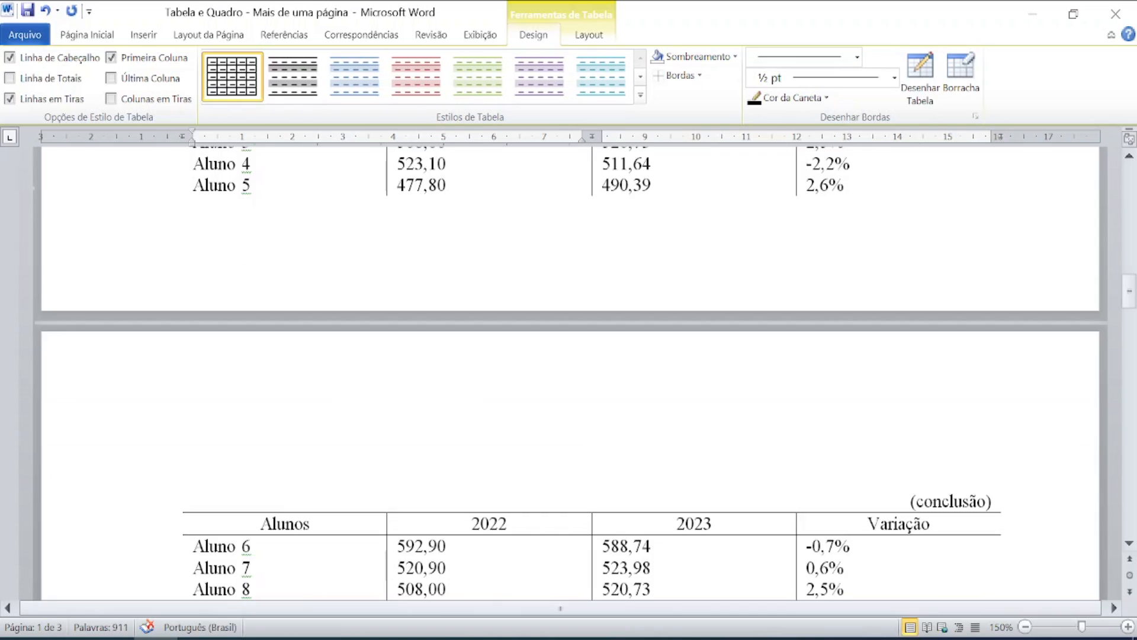
scroll(569, 373, up, 2)
scroll(599, 387, up, 1)
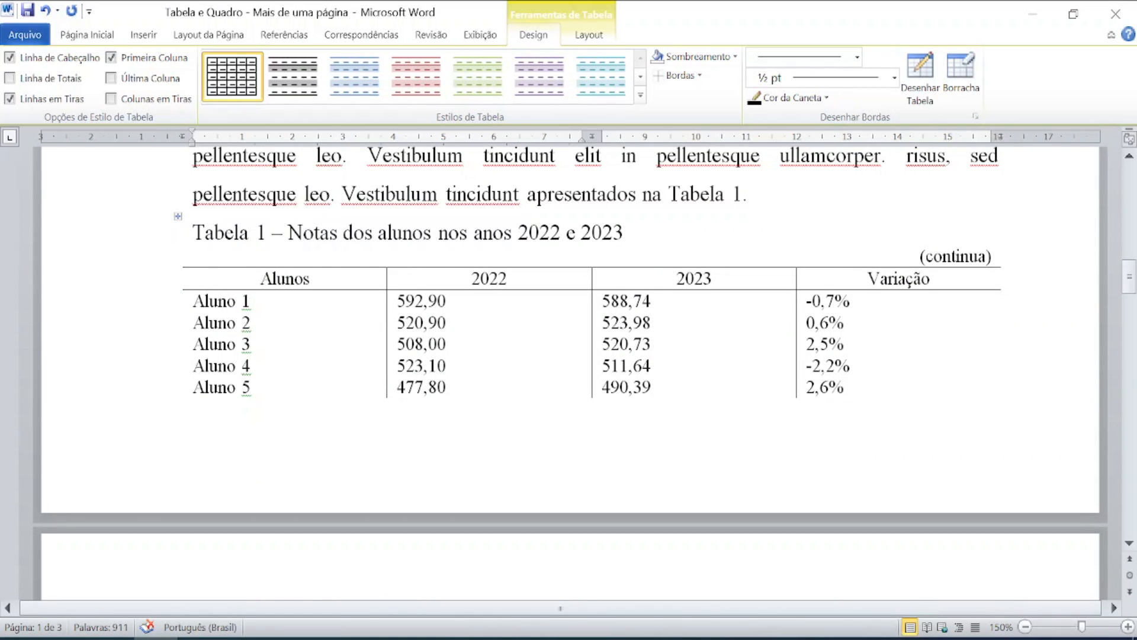
scroll(599, 387, down, 4)
scroll(568, 373, up, 3)
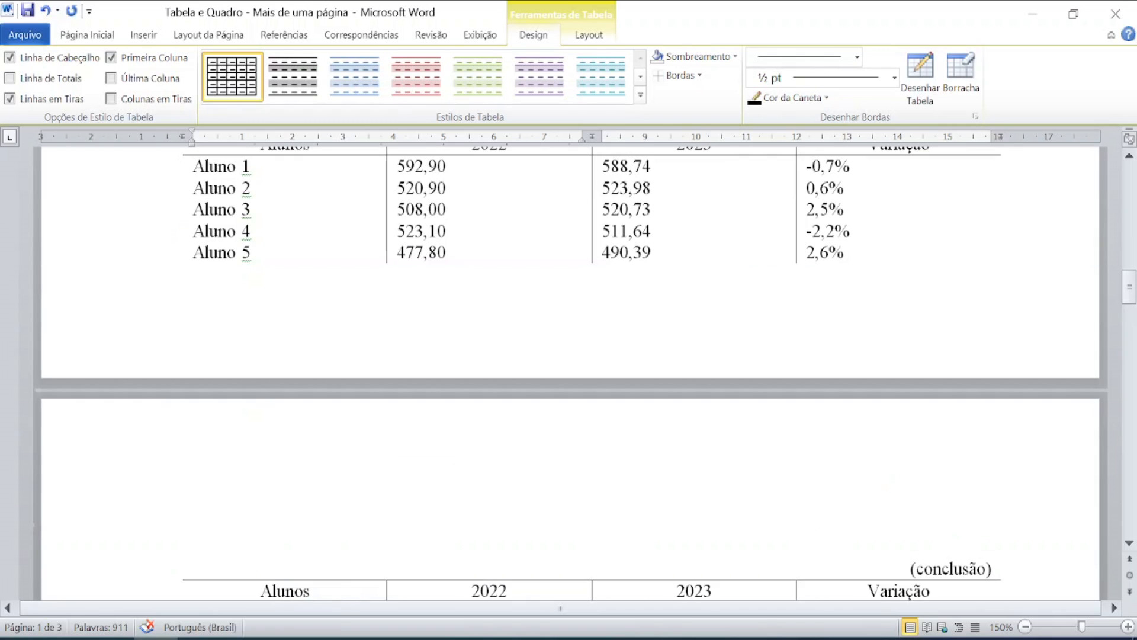
scroll(568, 373, up, 1)
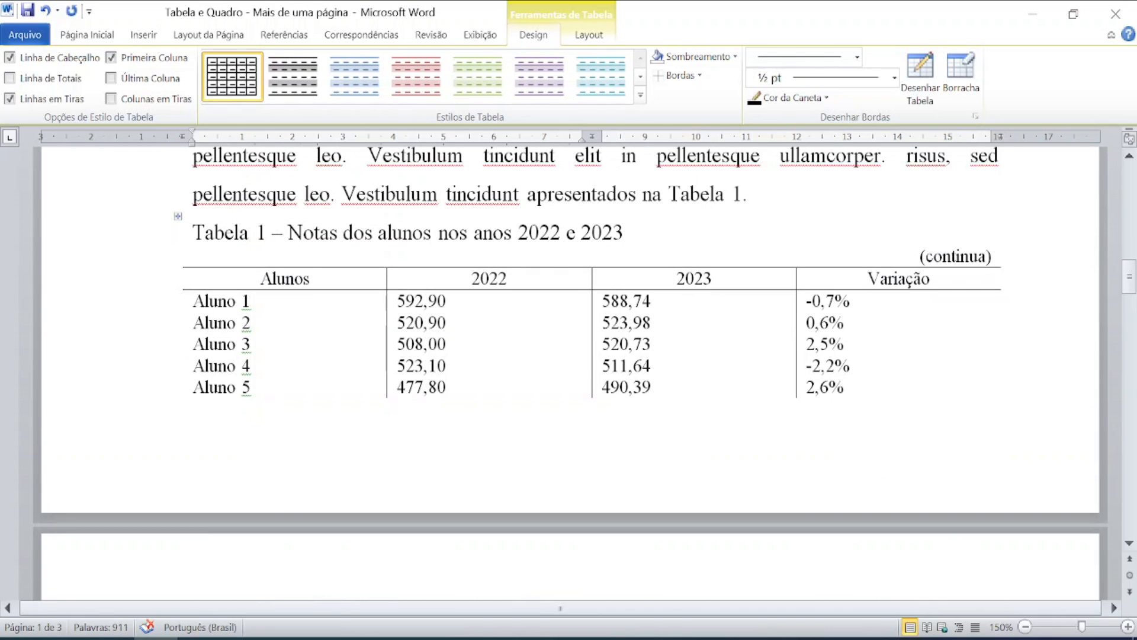
scroll(569, 373, up, 1)
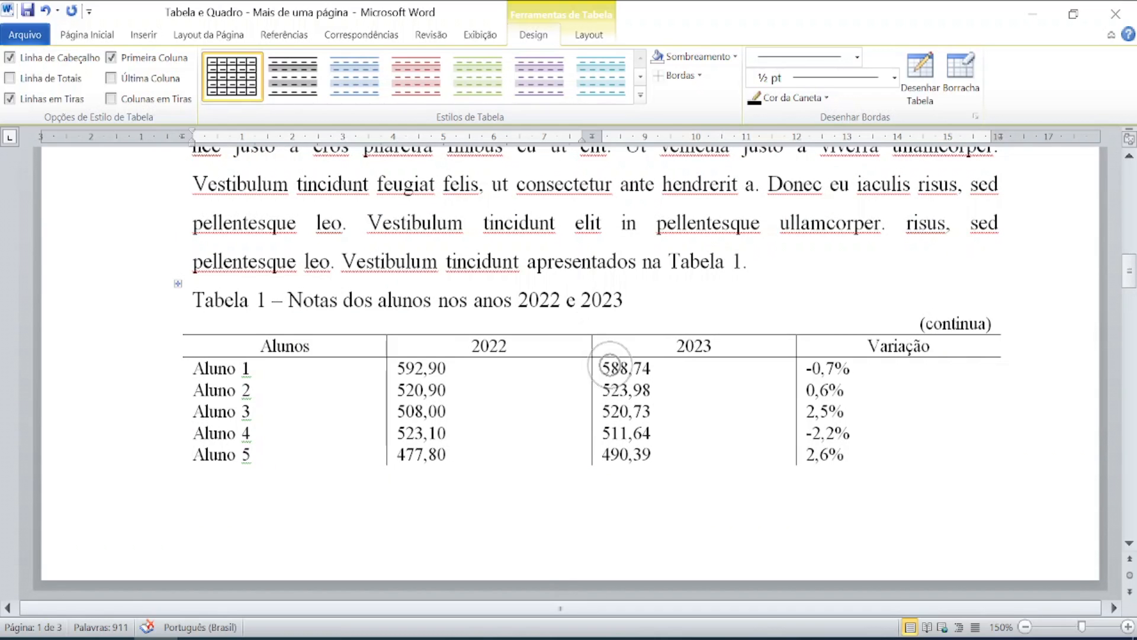
scroll(569, 373, up, 1)
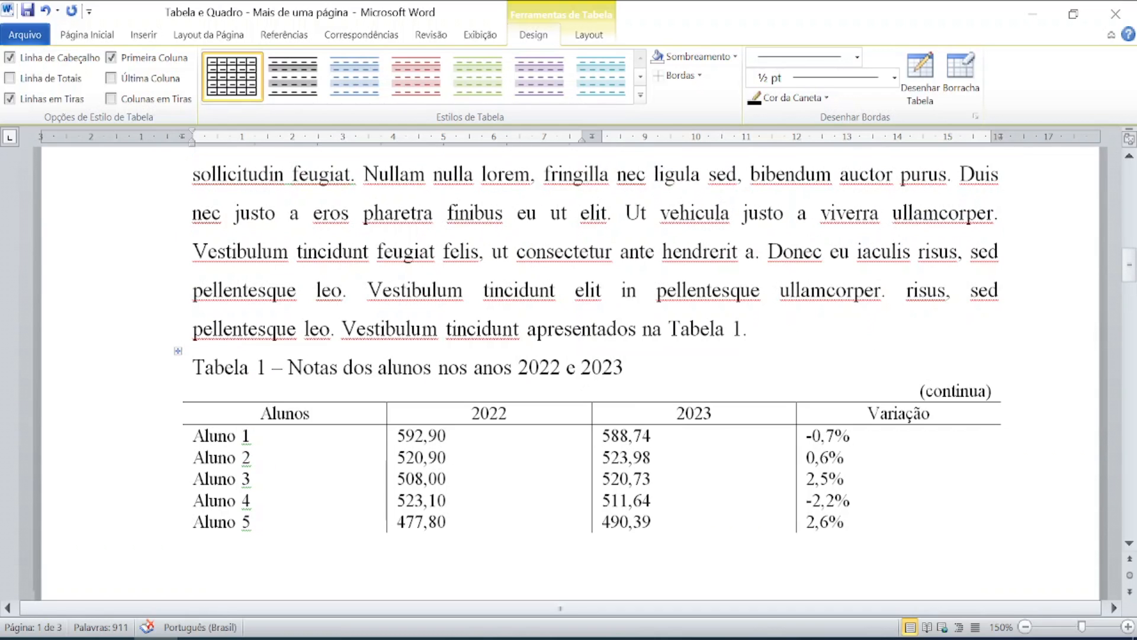
scroll(592, 355, up, 2)
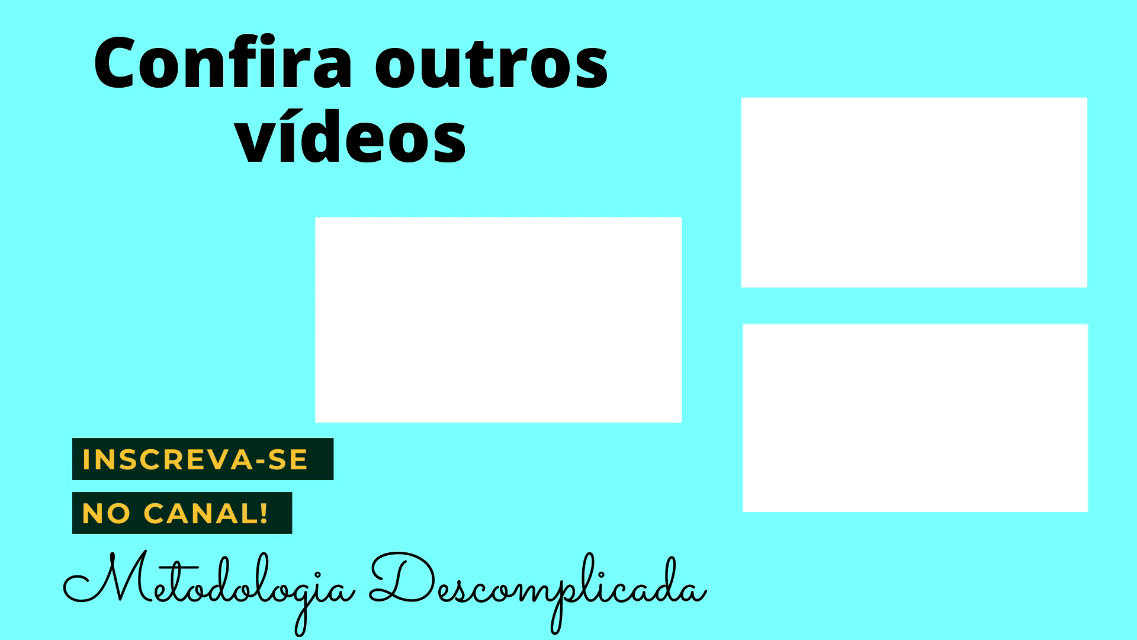